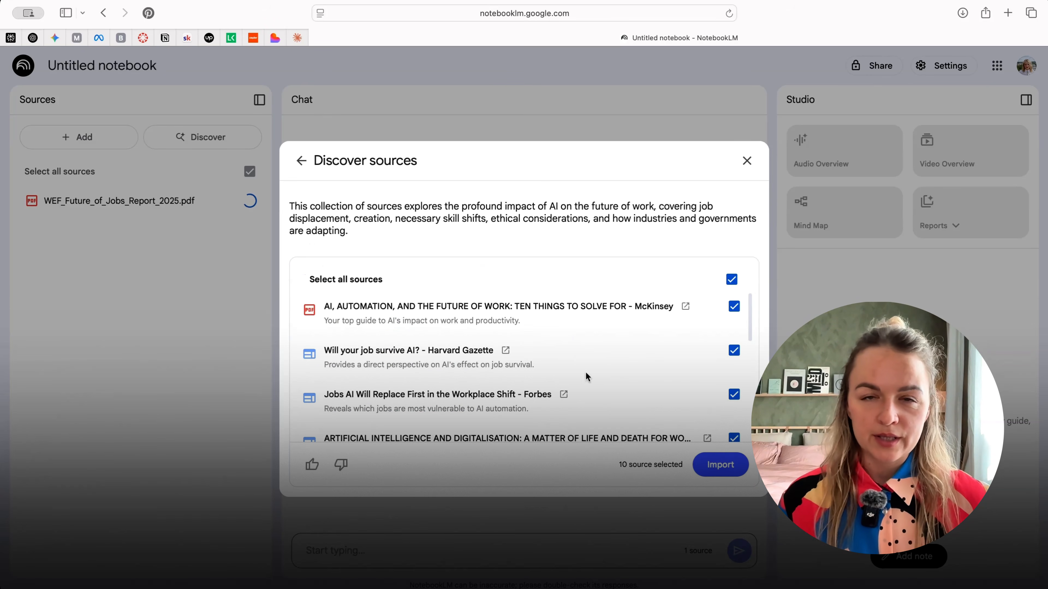
# Step: Import all the discovered sources and ask the suggested question on AI integration's overarching ethical considerations and societal impacts in the modern workplace
pyautogui.click(733, 465)
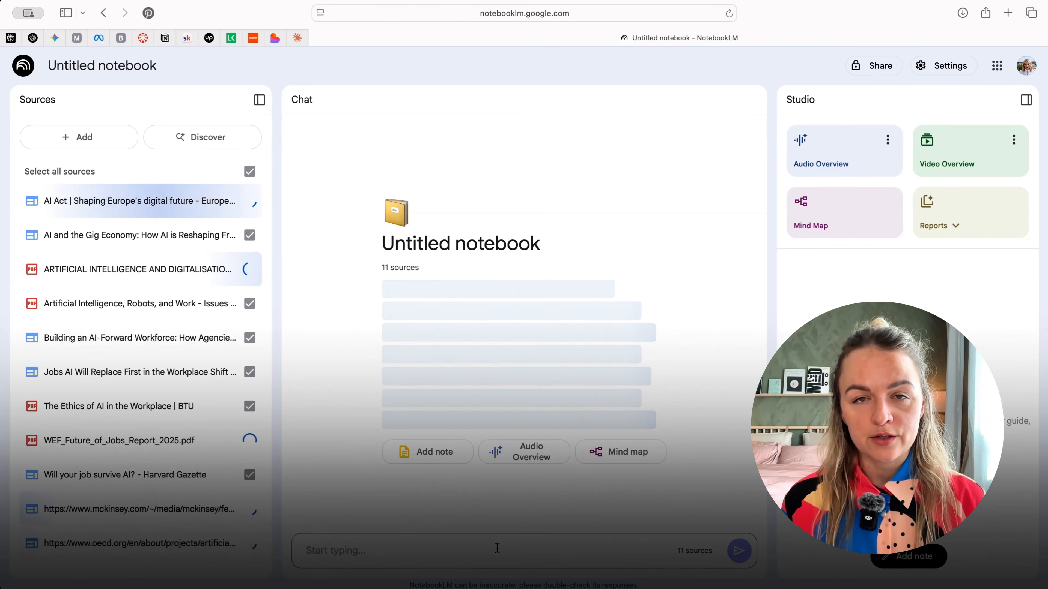
pyautogui.click(607, 555)
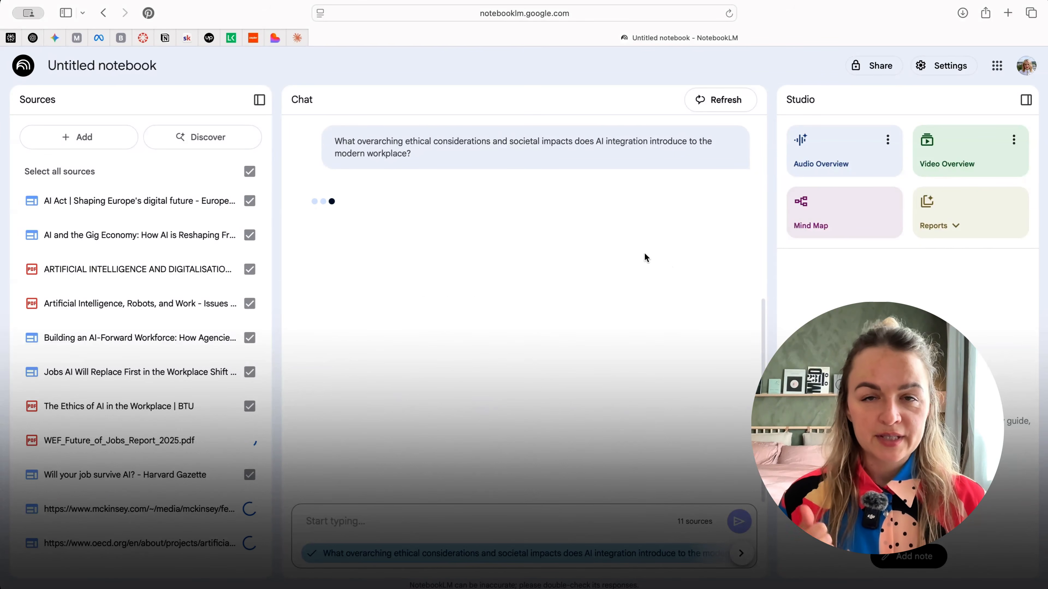
# Step: Read through the chat answer on the ethical considerations and societal impacts of AI in the workplace, down to its summary
pyautogui.scroll(5, 467, 256)
pyautogui.scroll(-2, 482, 265)
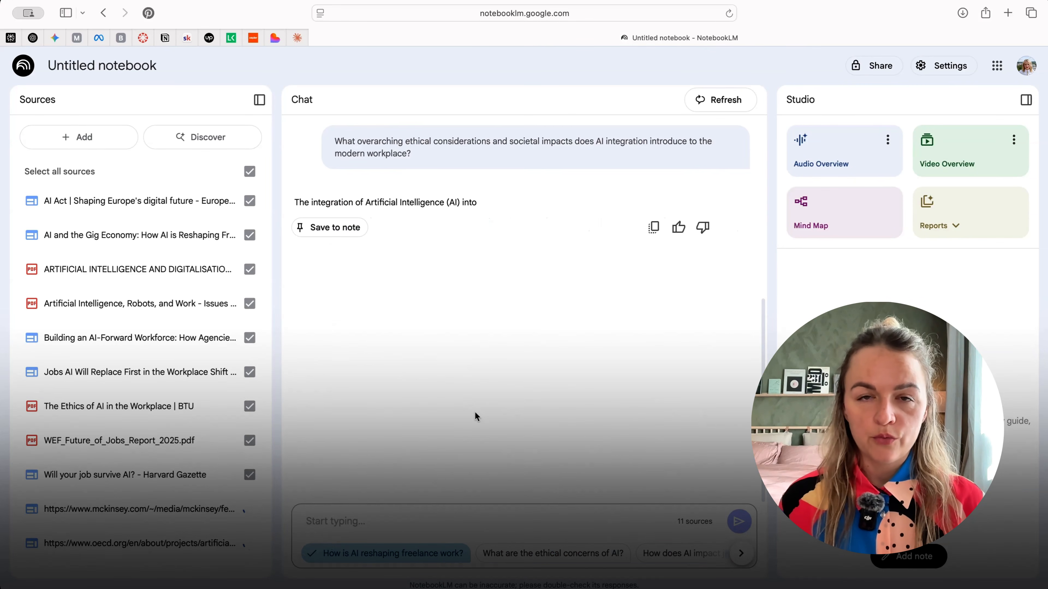
pyautogui.scroll(-3, 446, 342)
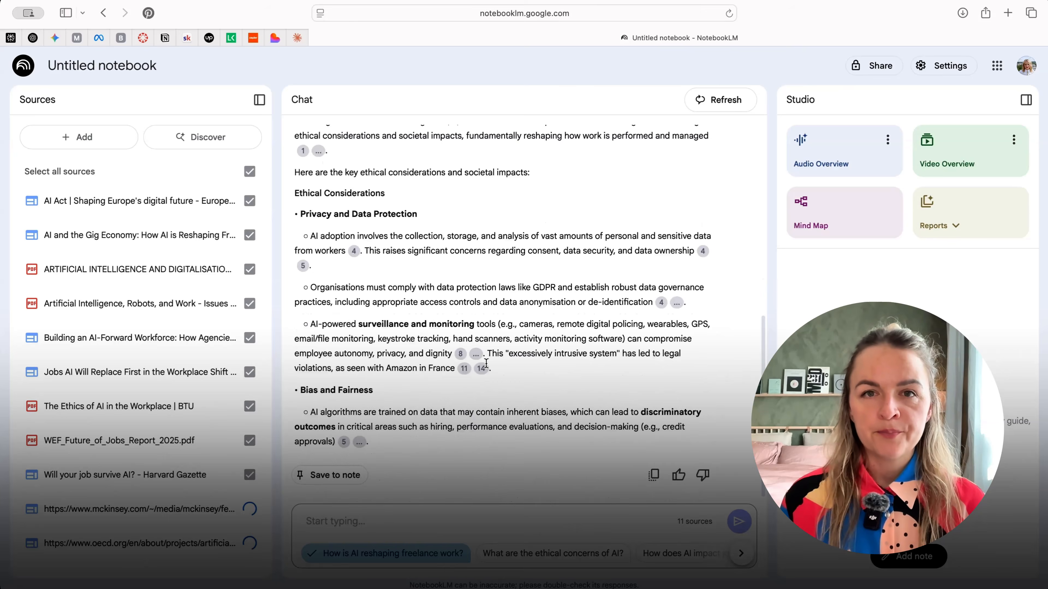
pyautogui.scroll(-7, 474, 367)
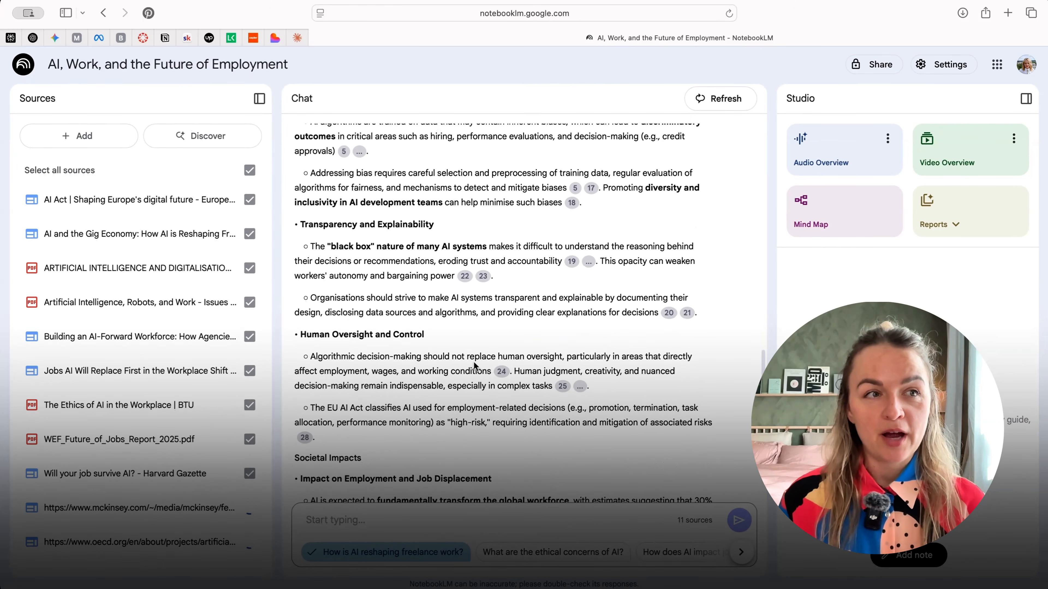
pyautogui.scroll(-8, 549, 373)
pyautogui.scroll(-6, 544, 368)
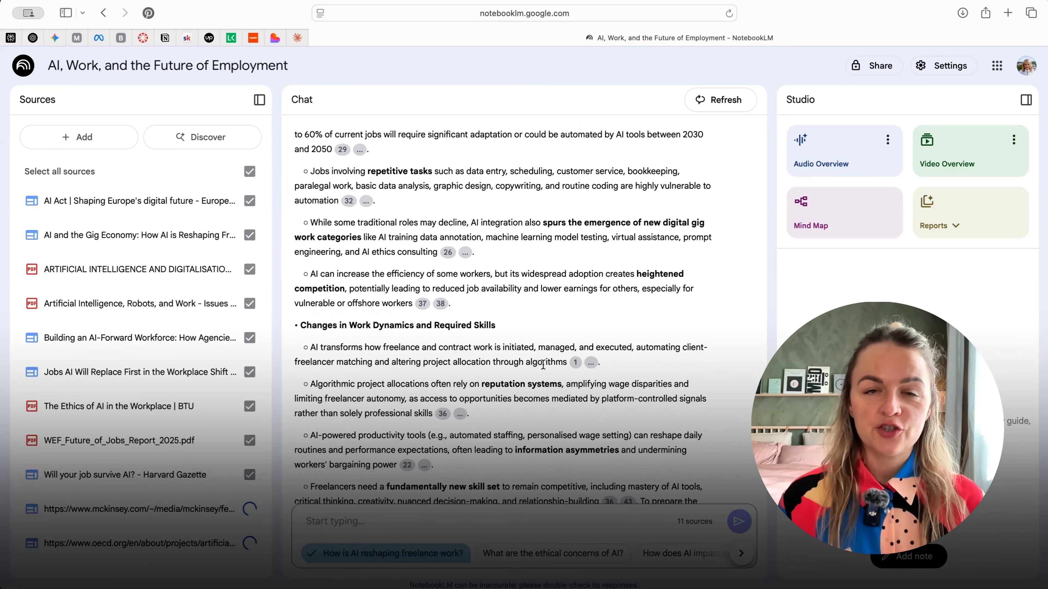
pyautogui.scroll(-8, 537, 361)
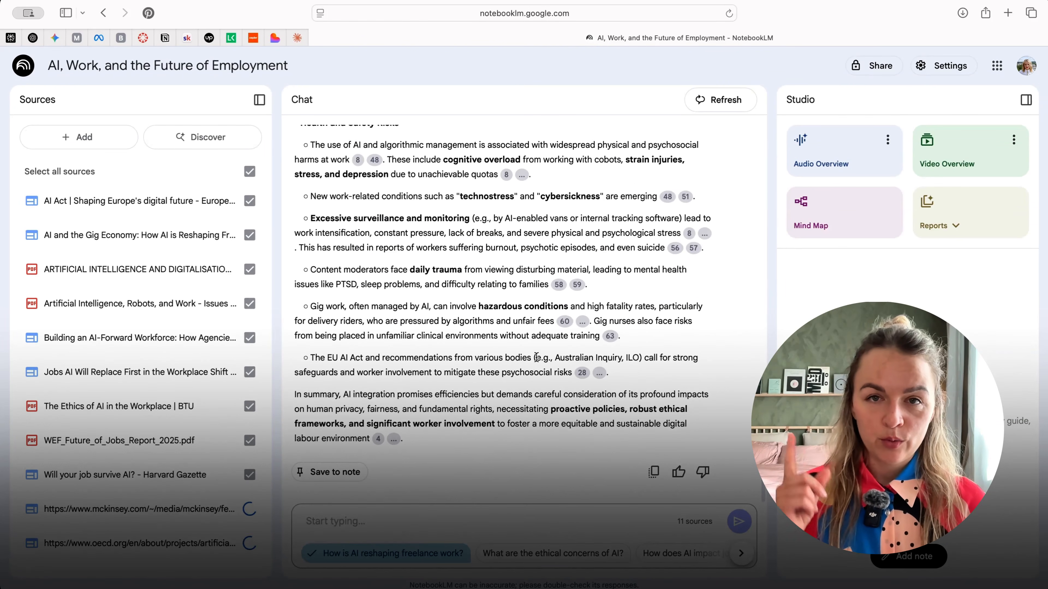
pyautogui.scroll(15, 525, 334)
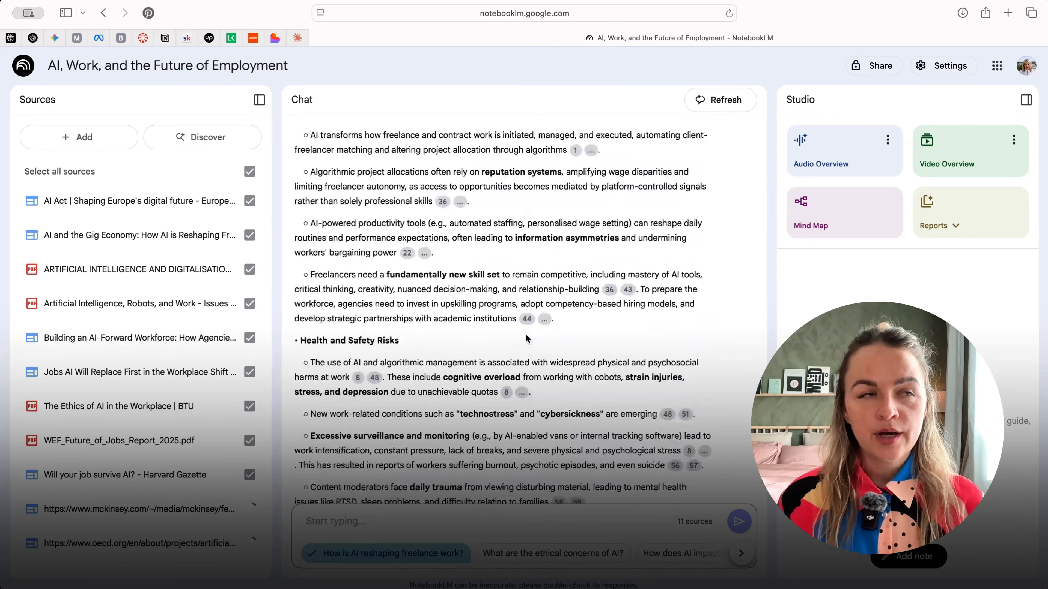
pyautogui.scroll(-15, 526, 338)
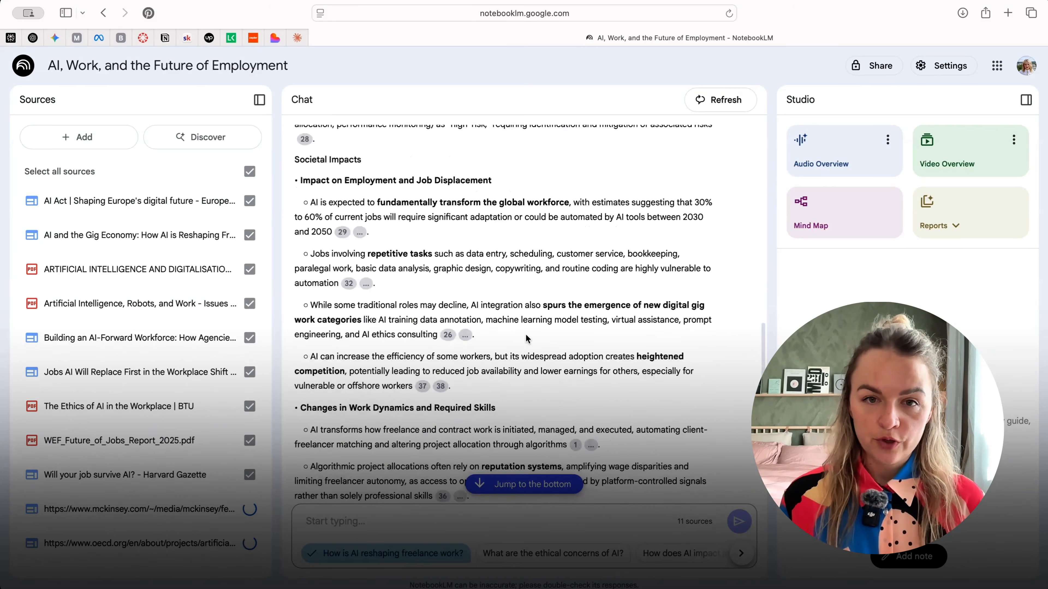
# Step: Ask the suggested question "How does AI impact job skills?" and return to the notebook overview
pyautogui.click(662, 554)
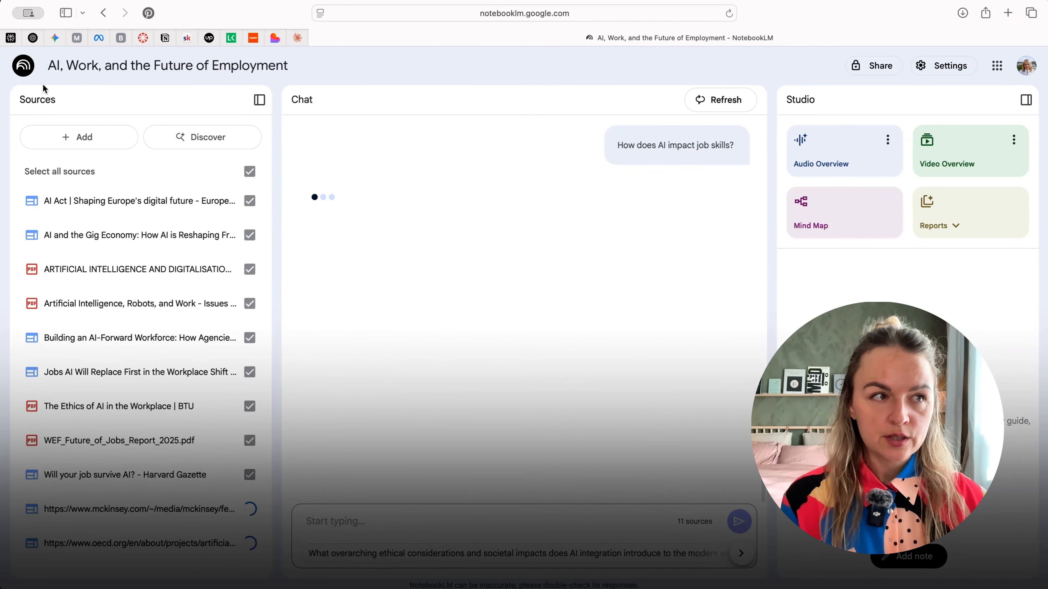
pyautogui.click(24, 70)
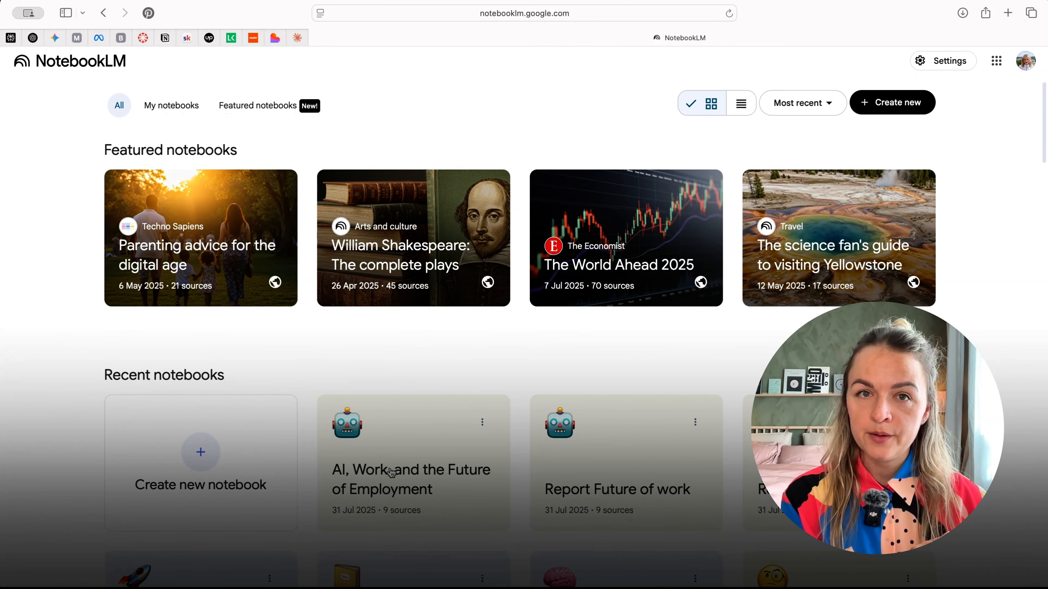
# Step: Open the recent notebook "Mastering ChatGPT: Tips, Tricks, and Advanced Usage"
pyautogui.scroll(-4, 425, 491)
pyautogui.moveTo(184, 474); pyautogui.dragTo(666, 501)
pyautogui.scroll(2, 631, 441)
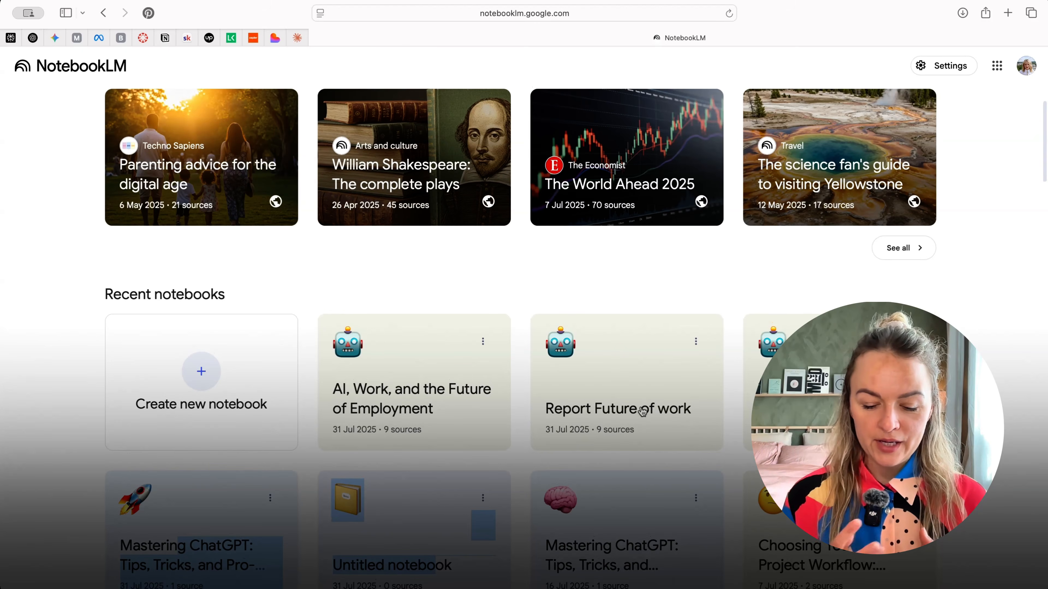
pyautogui.click(642, 545)
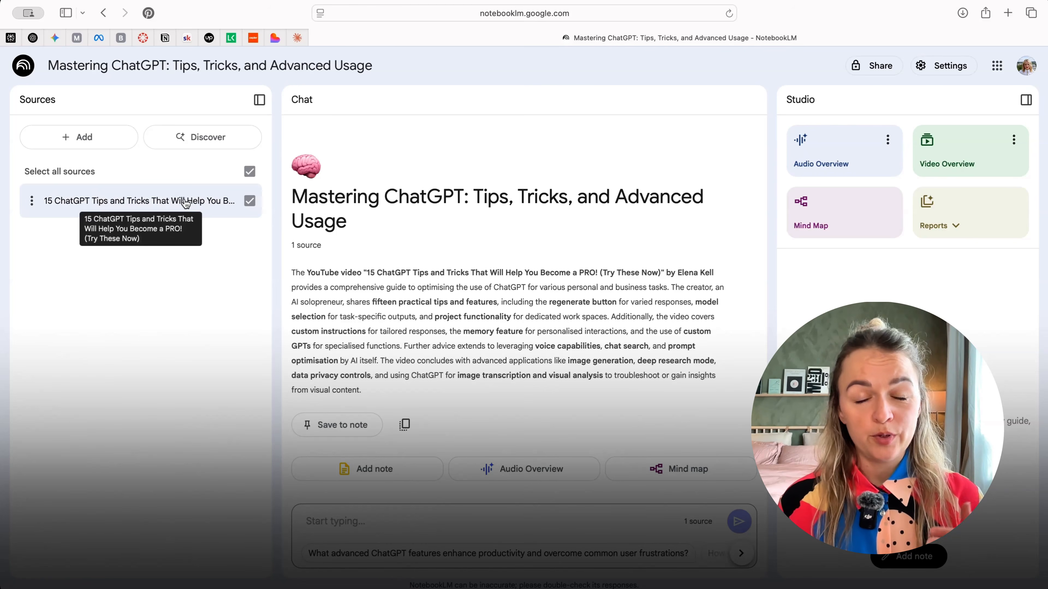
# Step: View the source guide of the "15 ChatGPT Tips and Tricks" video and request a mind map for the notebook
pyautogui.click(186, 204)
pyautogui.scroll(-5, 277, 315)
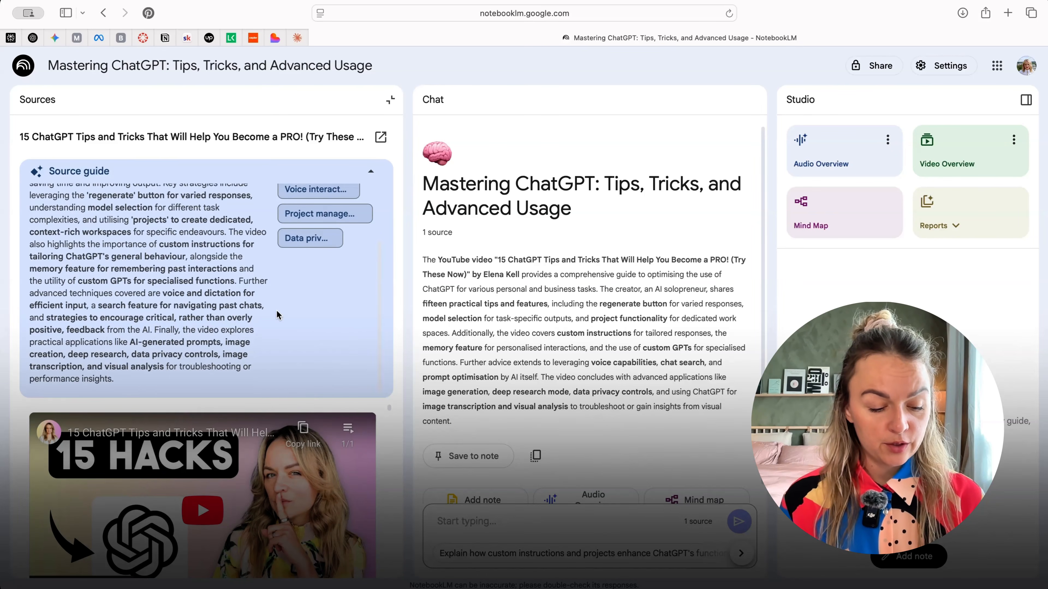
pyautogui.scroll(-1, 564, 358)
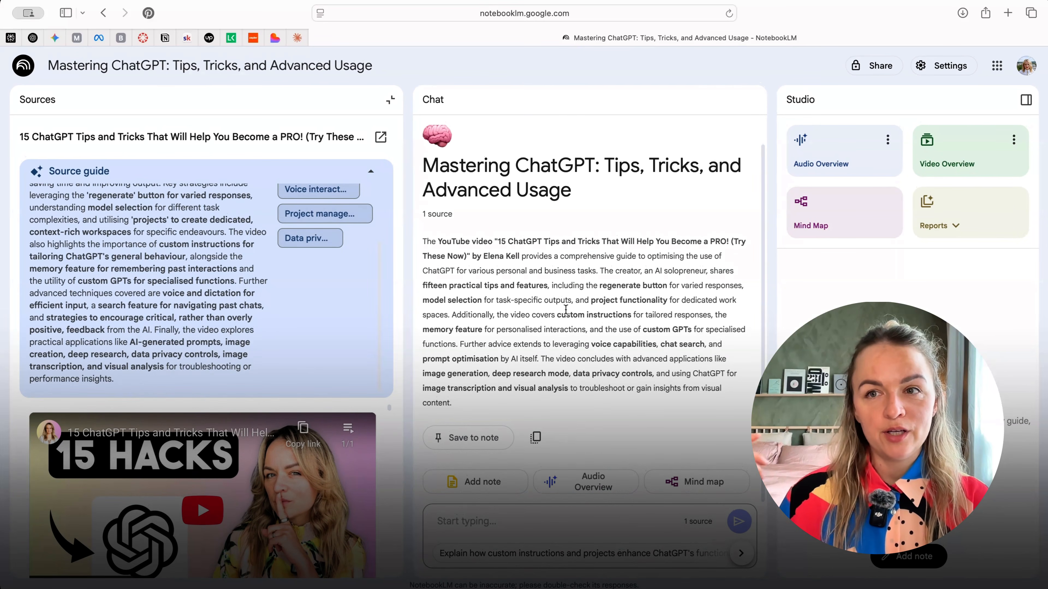
pyautogui.click(823, 209)
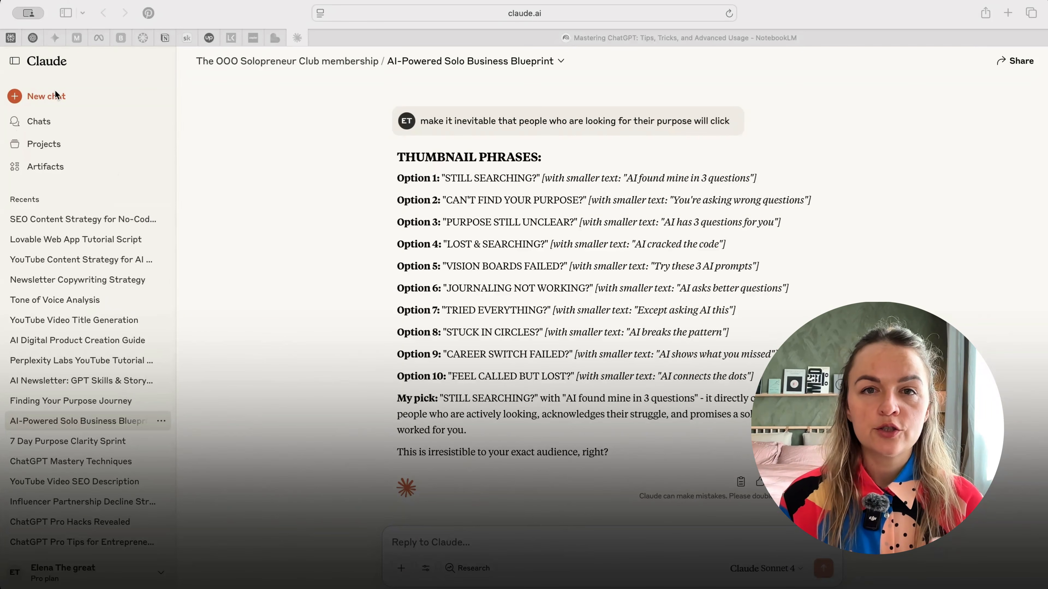
# Step: Open the Newsletter project from the Claude projects overview
pyautogui.click(55, 95)
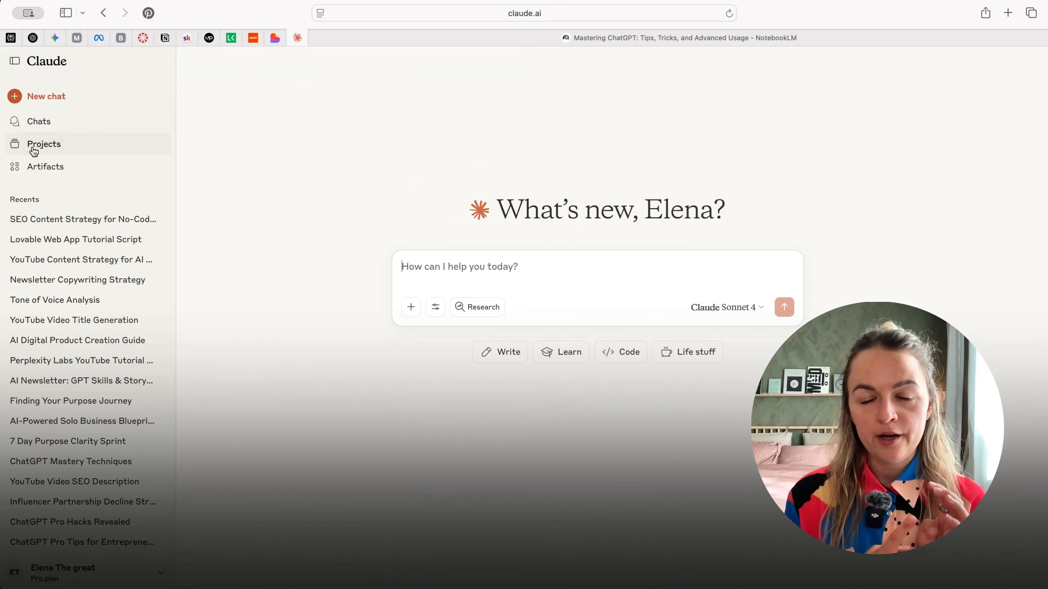
pyautogui.click(34, 151)
pyautogui.click(523, 342)
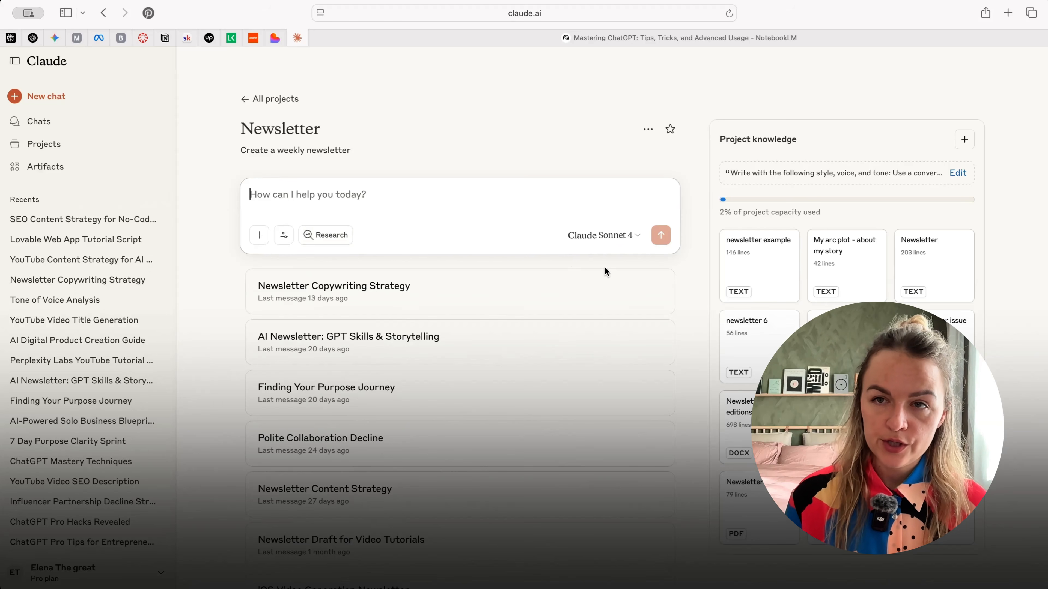
# Step: Examine the Newsletter project's instructions on style, voice and tone, and close them without saving
pyautogui.scroll(-2, 857, 165)
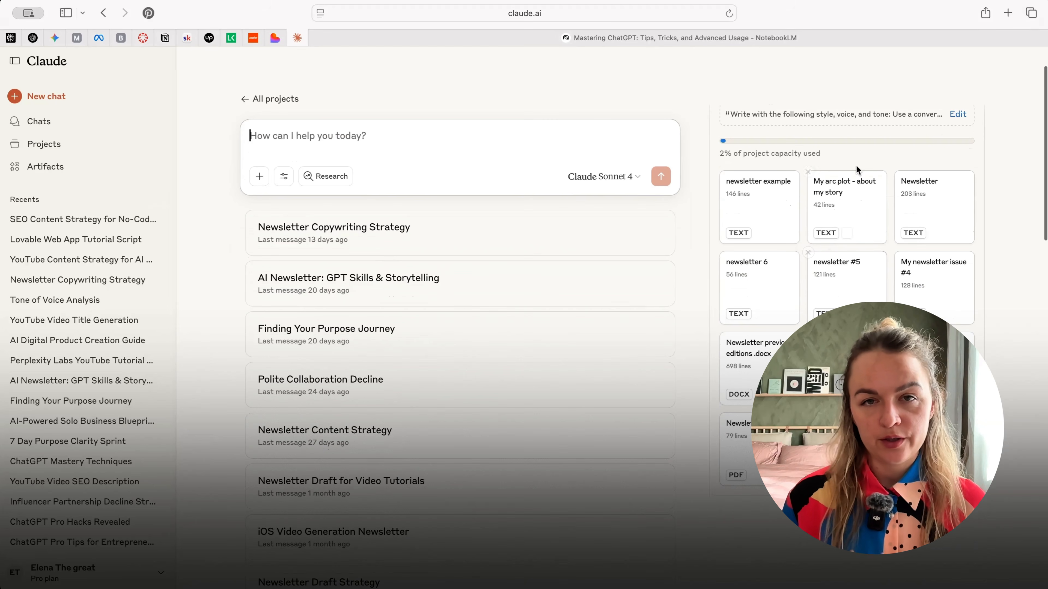
pyautogui.click(956, 115)
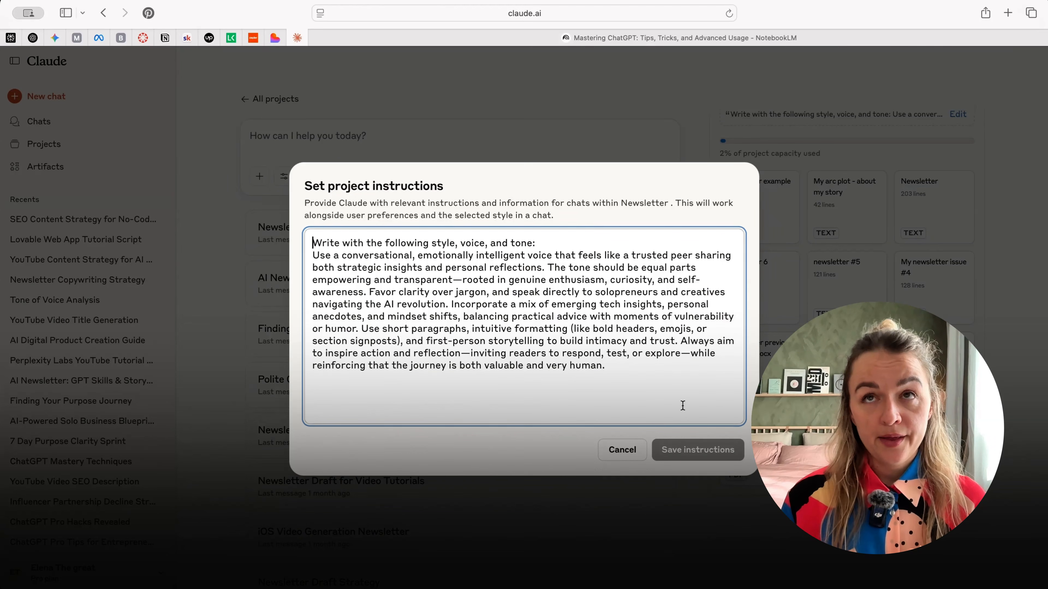
pyautogui.click(633, 454)
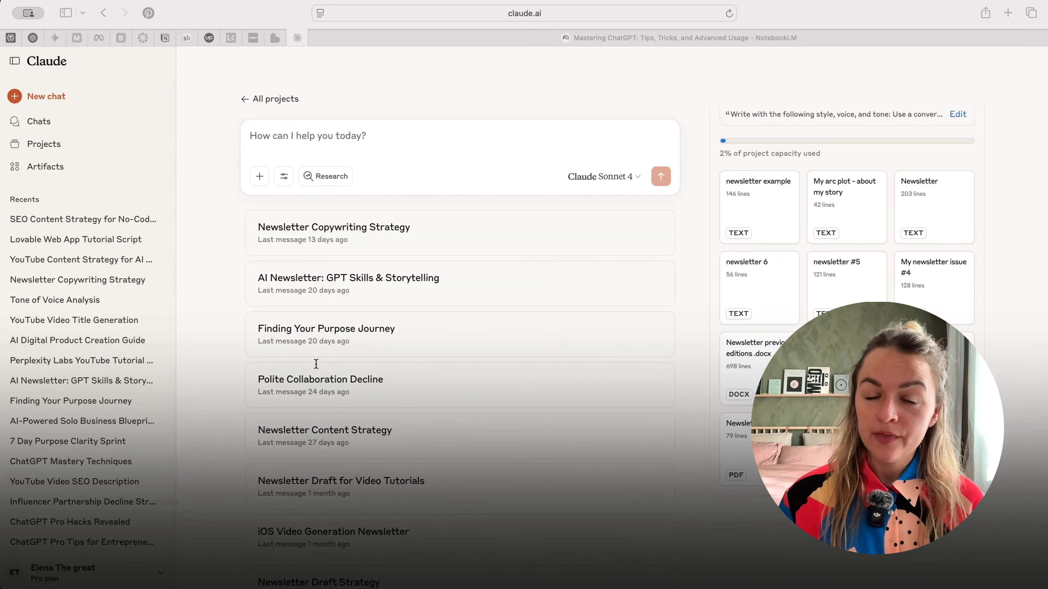
pyautogui.click(481, 549)
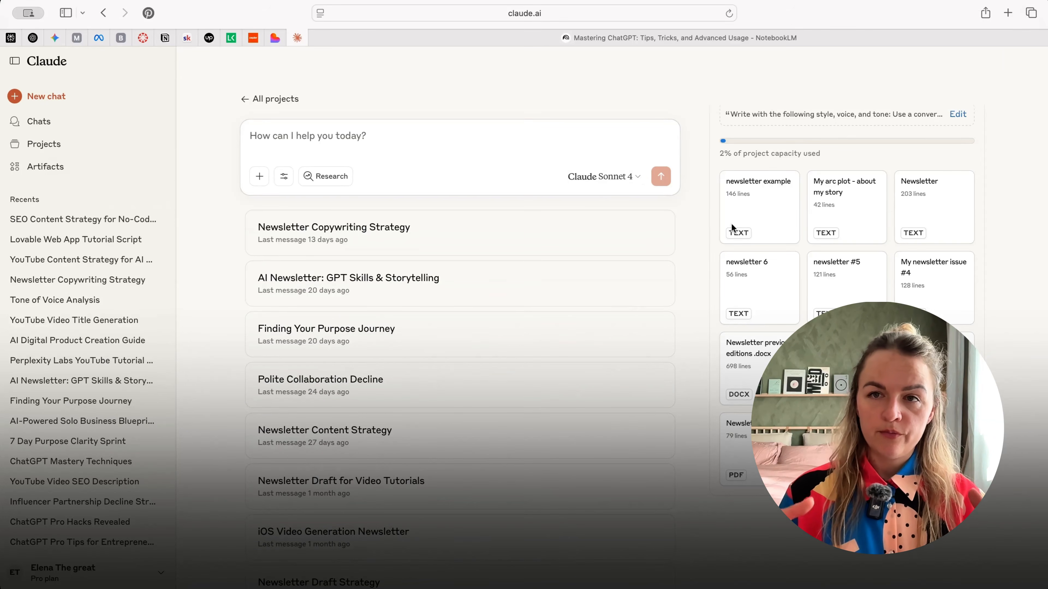
pyautogui.click(906, 117)
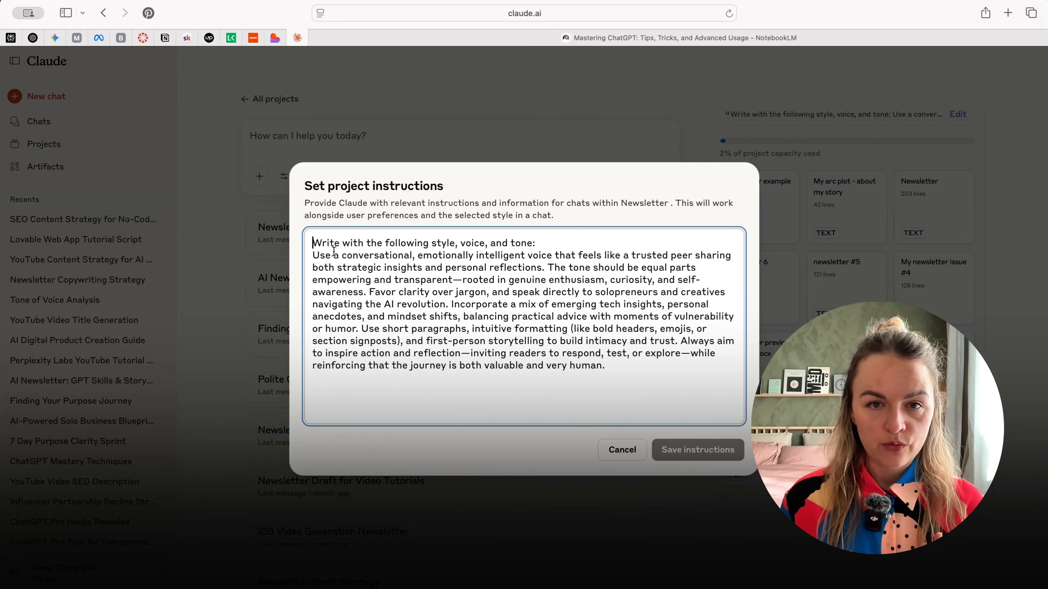
pyautogui.moveTo(324, 244); pyautogui.dragTo(516, 362)
pyautogui.click(540, 410)
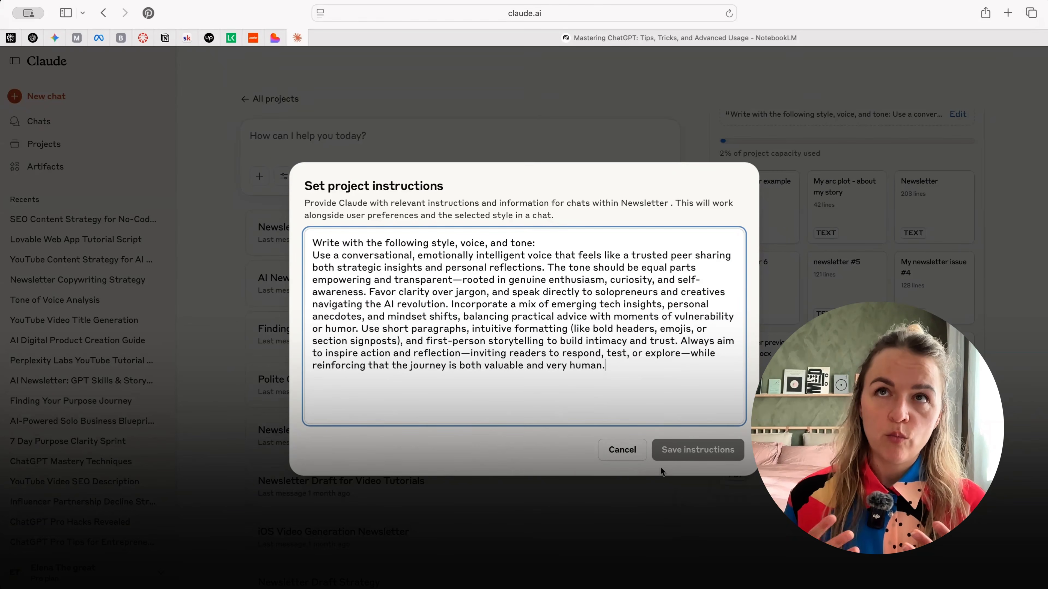
pyautogui.click(622, 450)
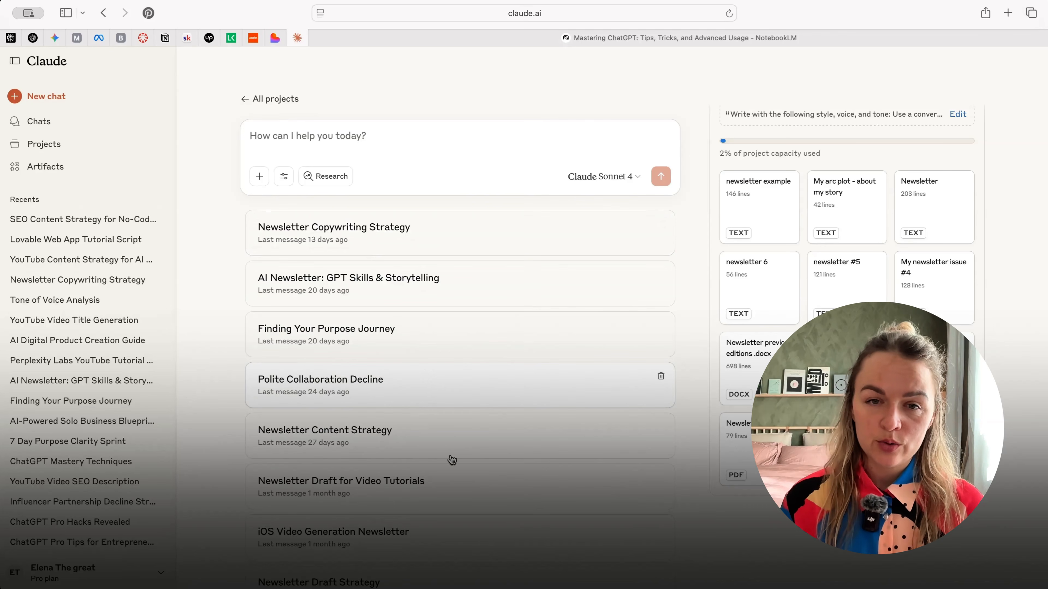
# Step: Open the project chat "Newsletter Draft for Video Tutorials" and read from its initial prompt through the successive newsletter drafts
pyautogui.scroll(-2, 437, 475)
pyautogui.click(419, 448)
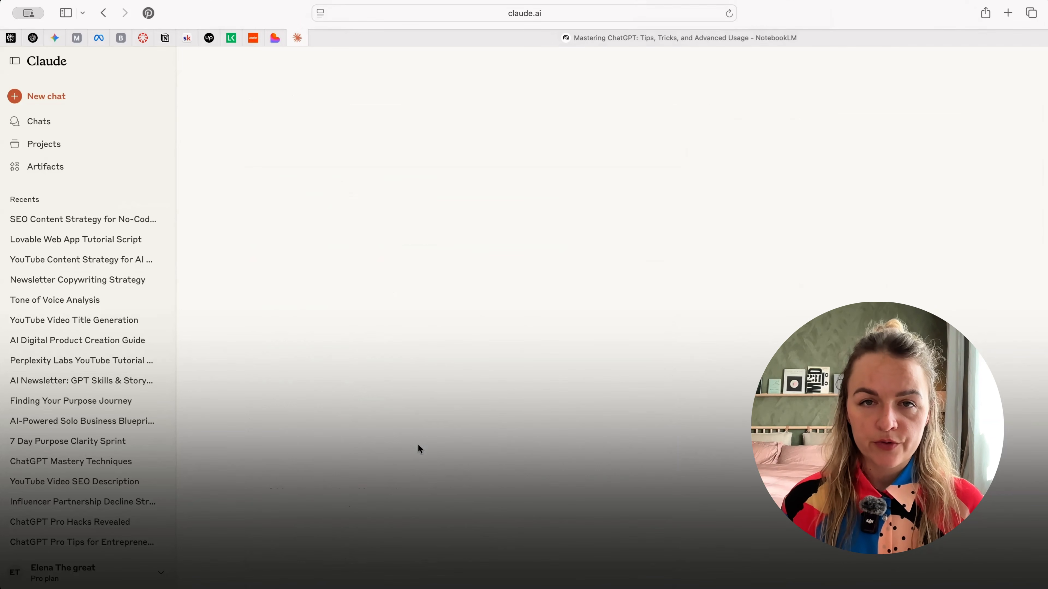
pyautogui.scroll(20, 477, 335)
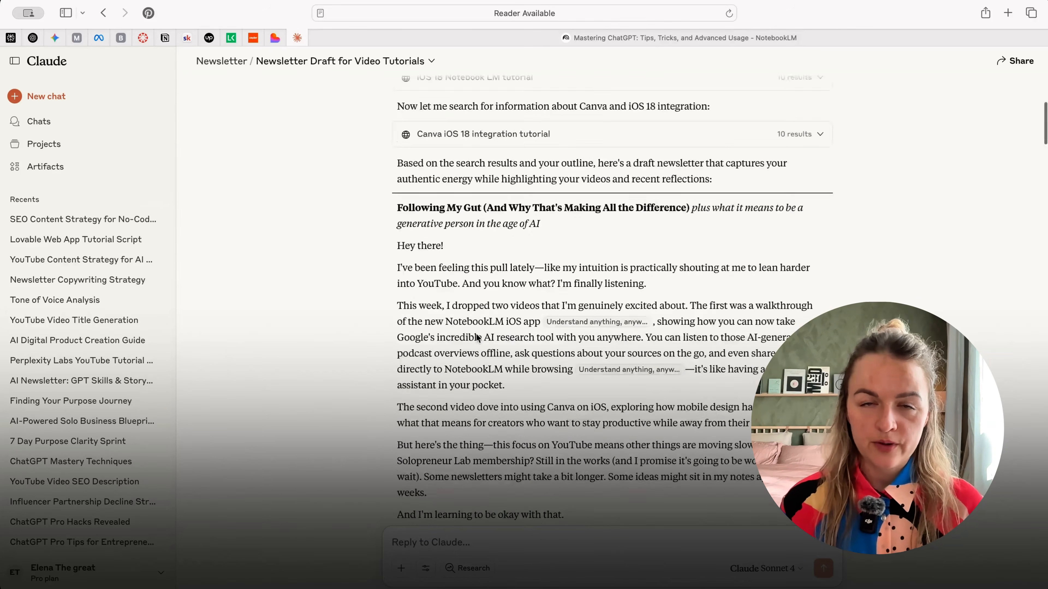
pyautogui.scroll(-10, 477, 336)
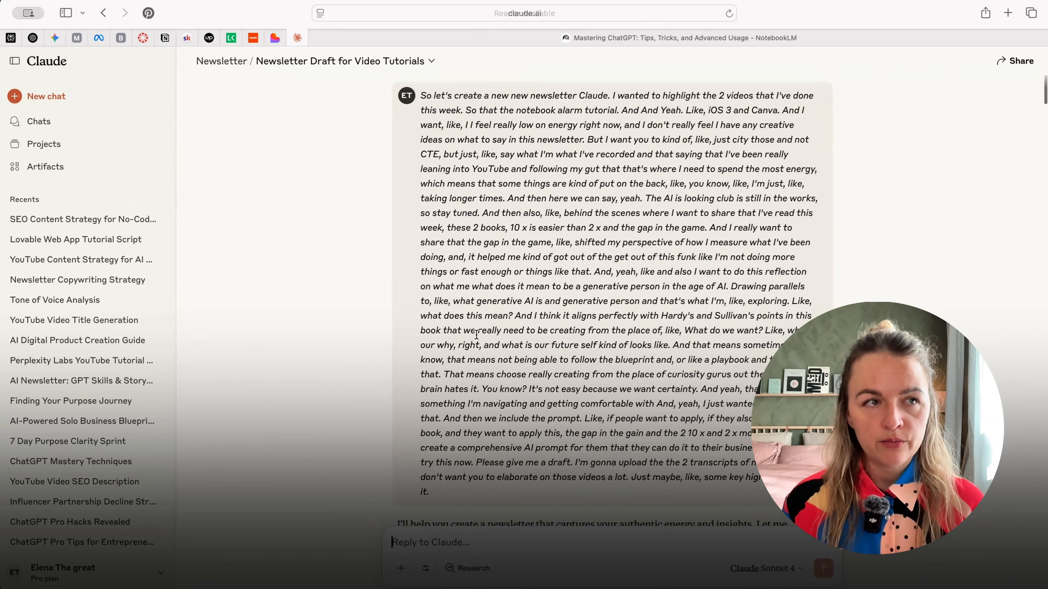
pyautogui.scroll(-20, 462, 359)
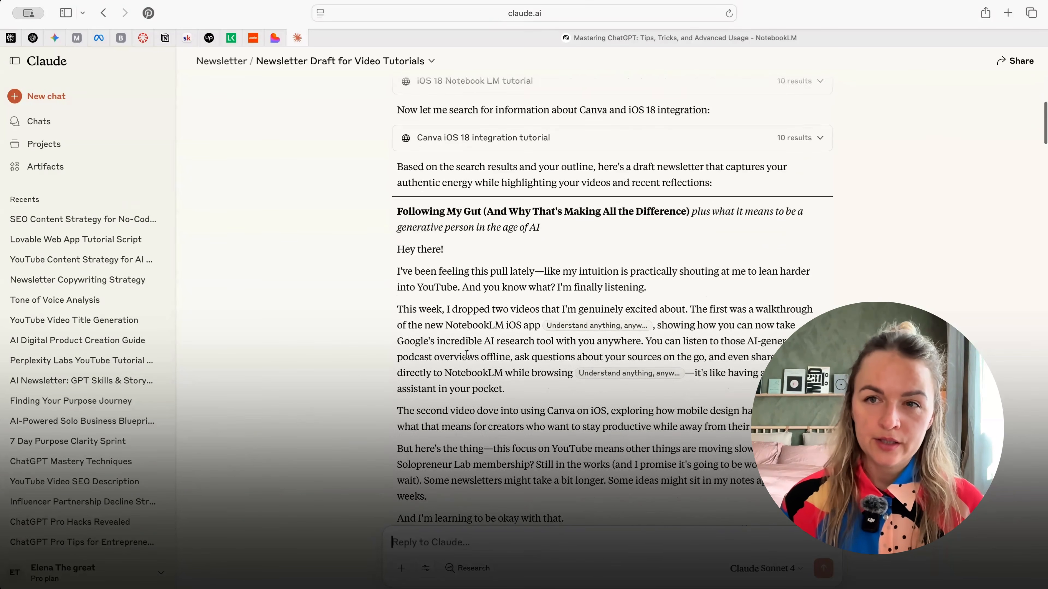
pyautogui.scroll(-20, 465, 356)
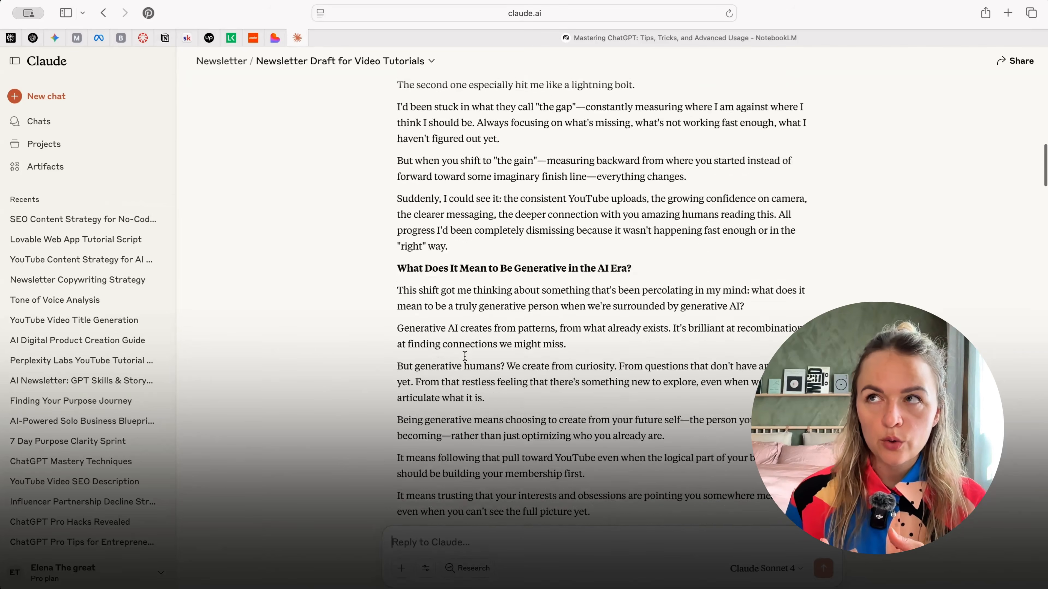
pyautogui.scroll(-20, 462, 365)
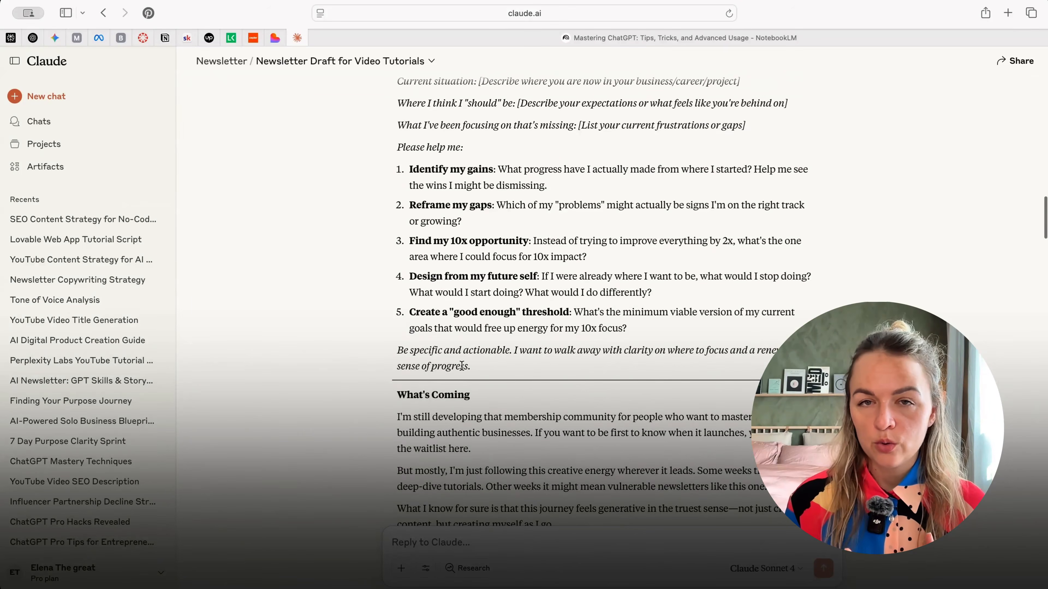
pyautogui.scroll(-20, 463, 365)
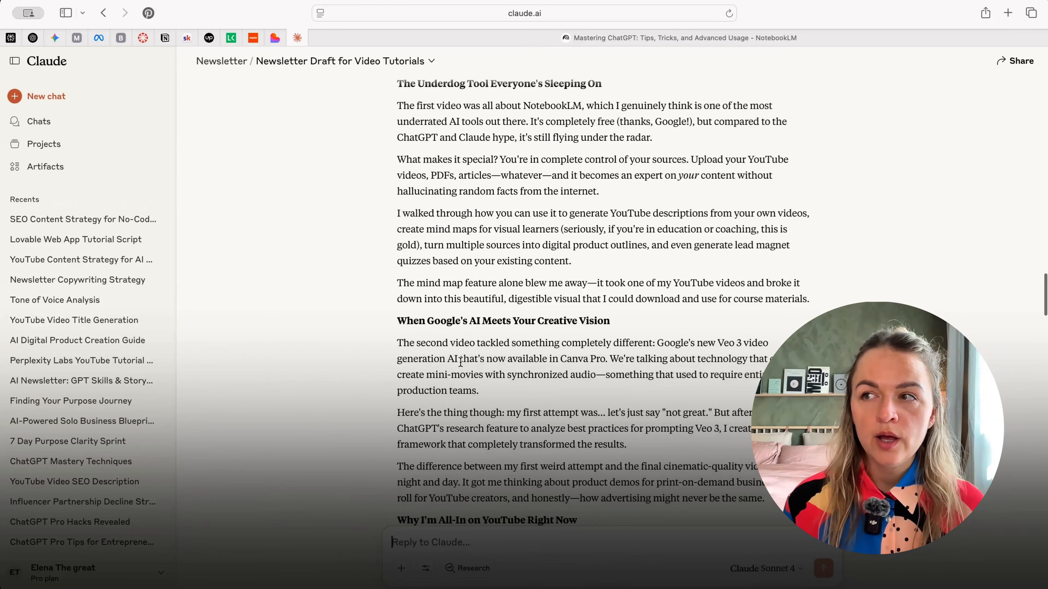
pyautogui.scroll(-15, 459, 362)
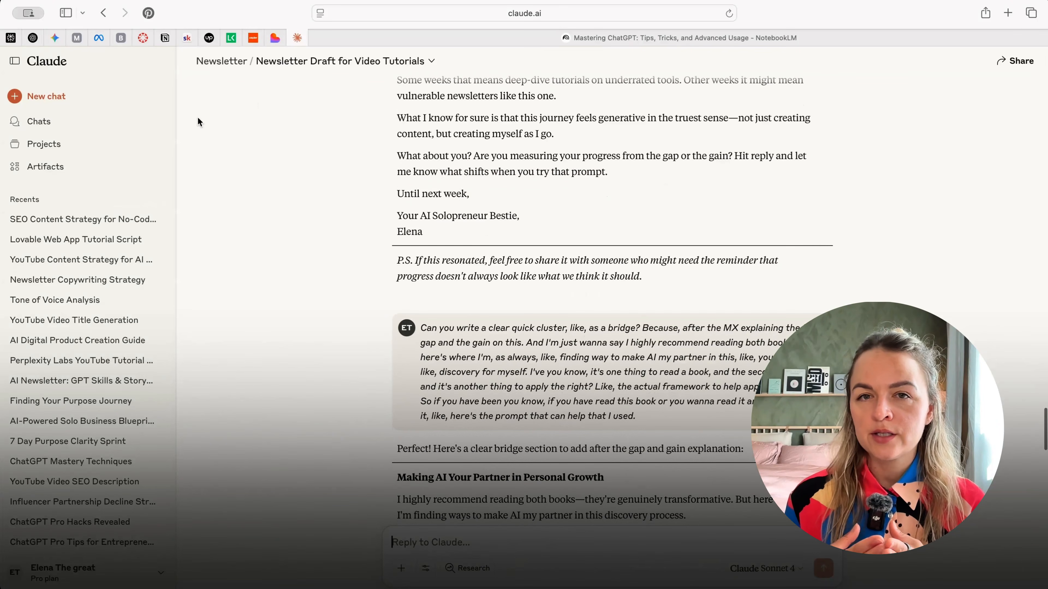
# Step: Return to the Newsletter project page and open the Artifacts inspiration gallery
pyautogui.click(215, 62)
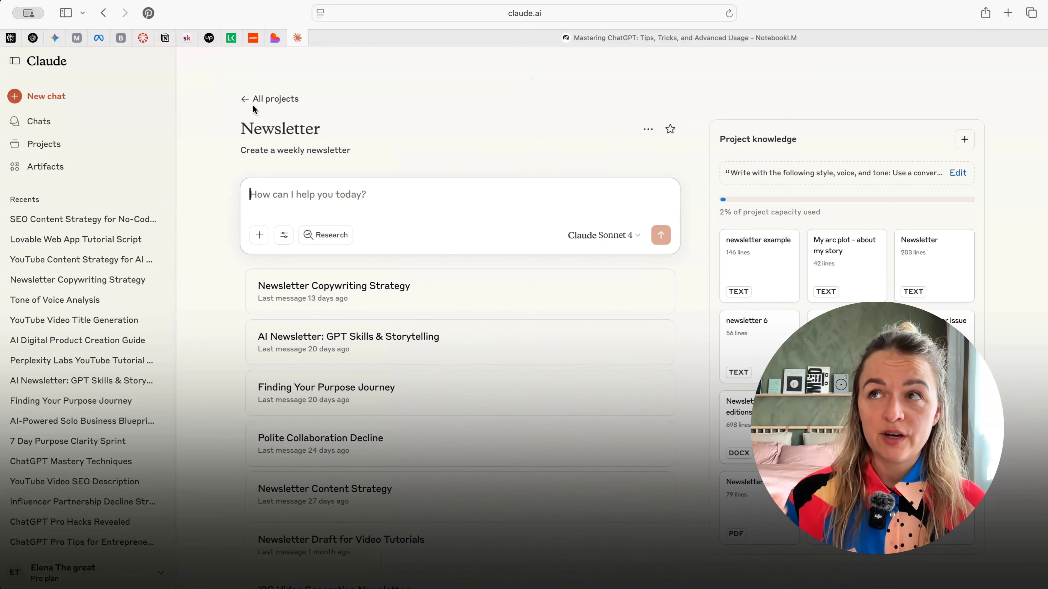
pyautogui.click(62, 177)
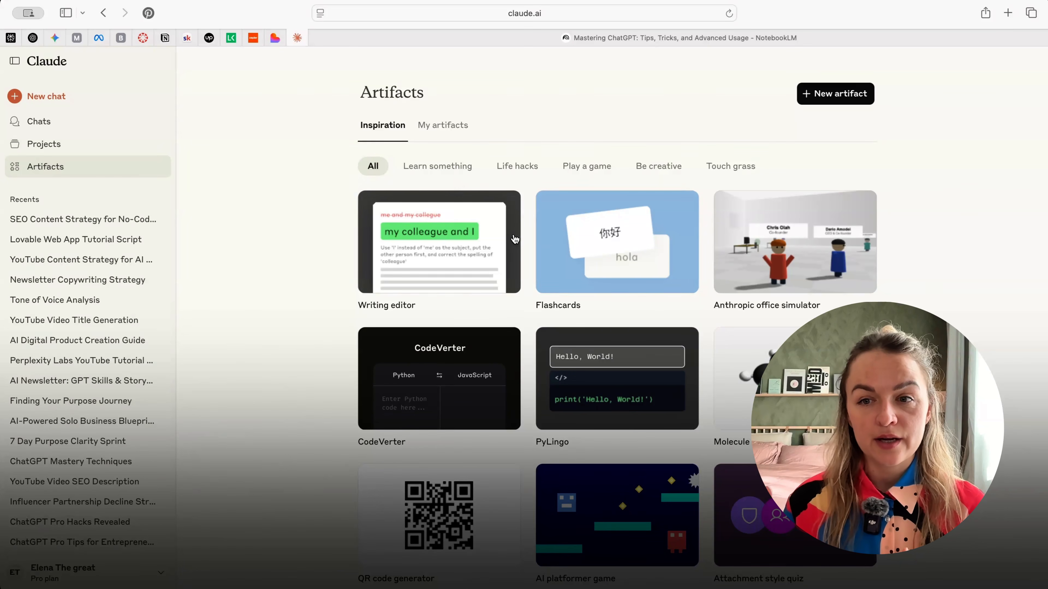
# Step: Browse the example artifacts in the Inspiration gallery
pyautogui.scroll(-5, 544, 295)
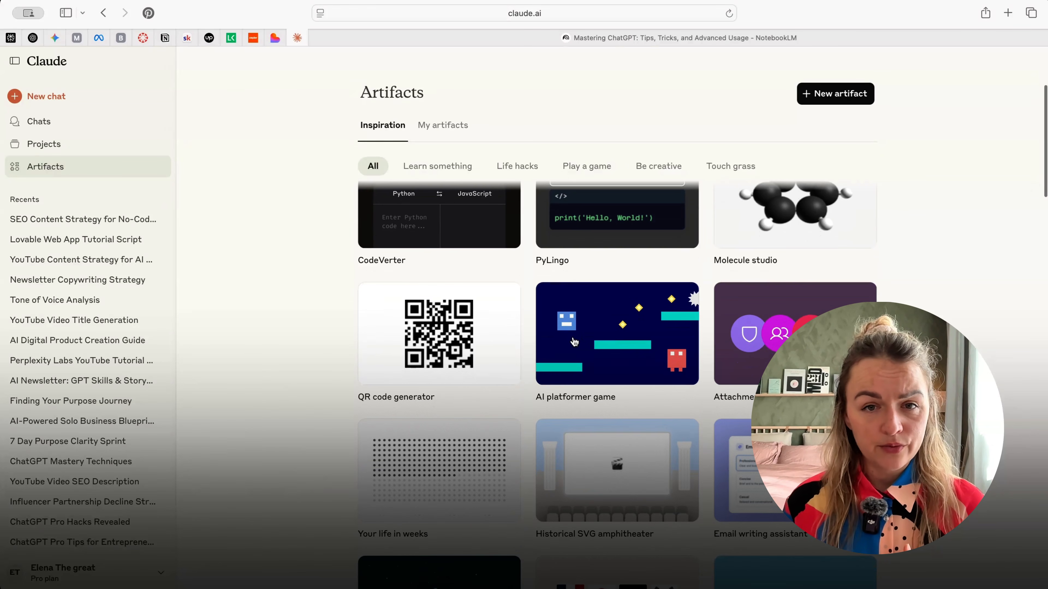
pyautogui.scroll(-5, 569, 339)
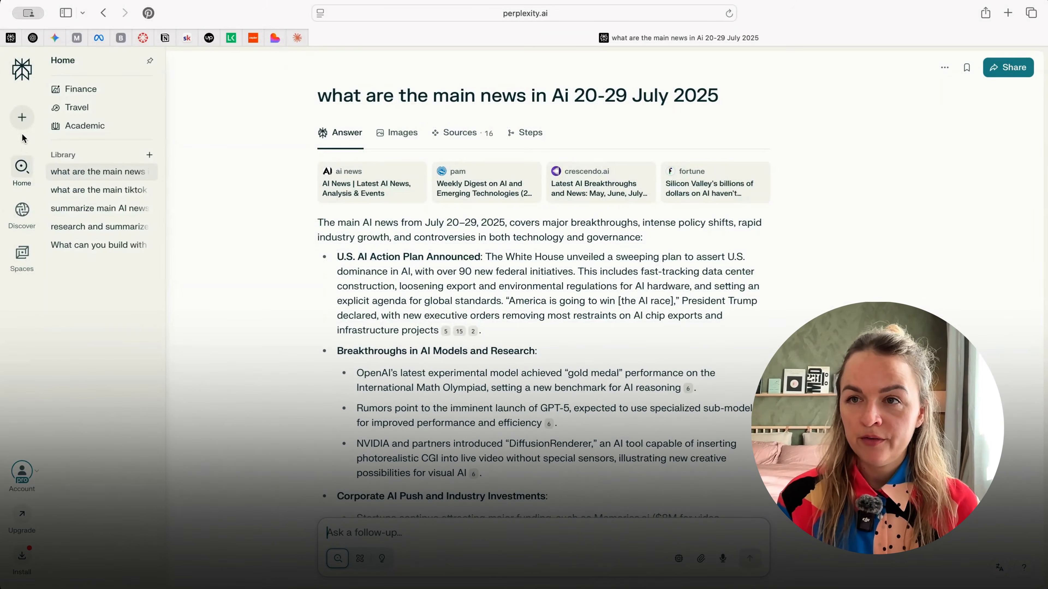
# Step: Switch to Perplexity, leave the open AI news thread, and skim the For You stories in Discover
pyautogui.click(23, 129)
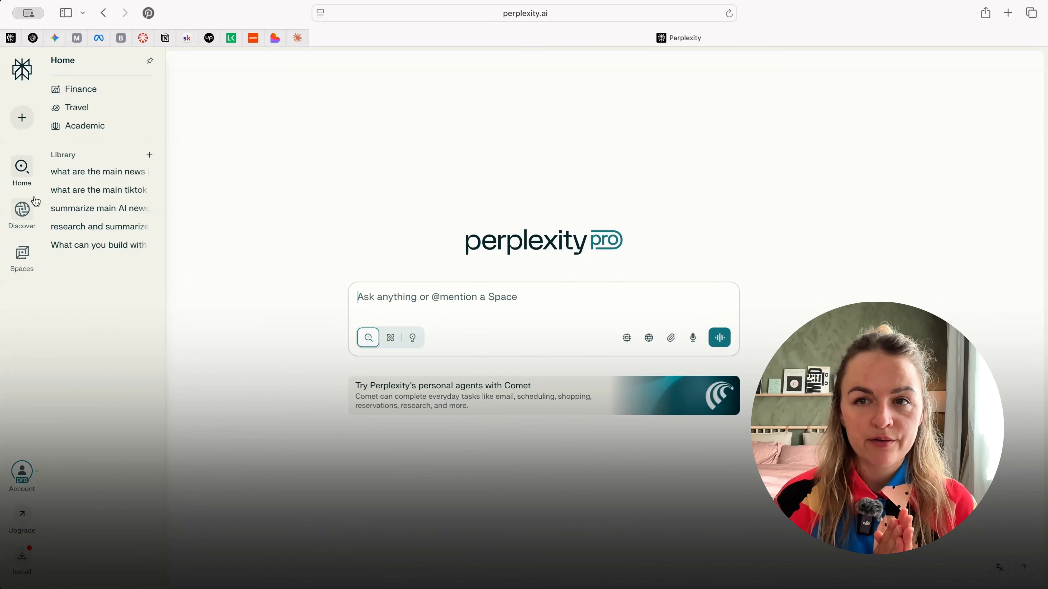
pyautogui.click(25, 211)
pyautogui.scroll(-5, 352, 288)
pyautogui.scroll(-15, 353, 288)
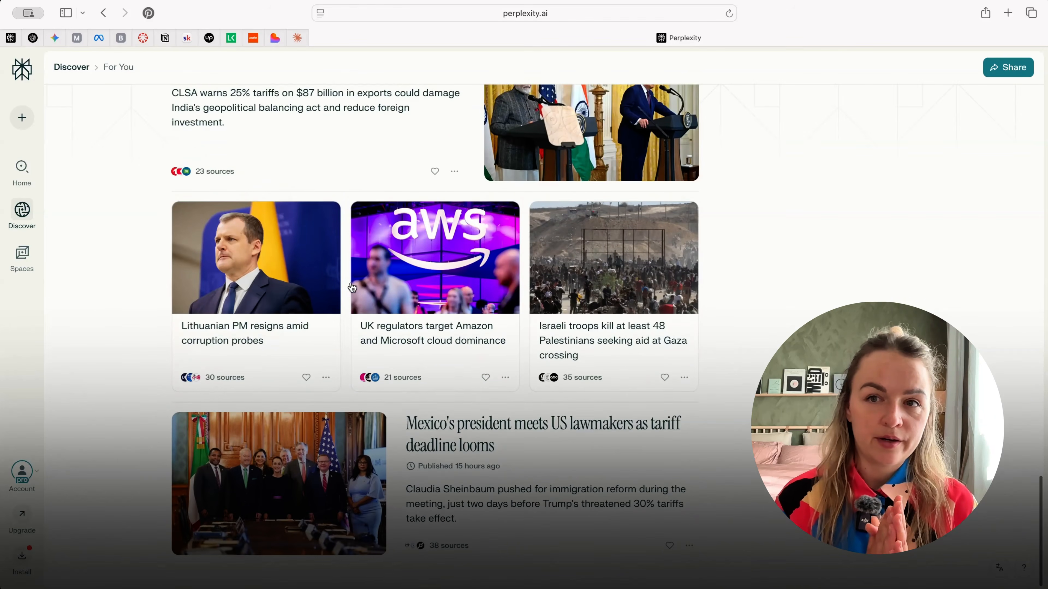
# Step: Filter the Discover feed to Tech & Science and skim its stories
pyautogui.moveTo(40, 205)
pyautogui.click(82, 149)
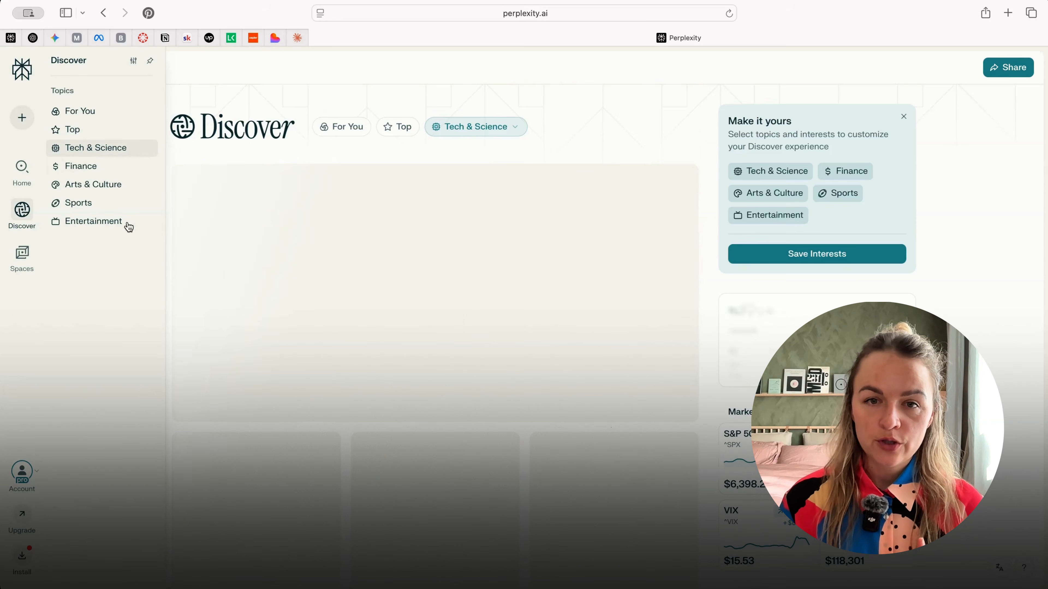
pyautogui.scroll(-8, 311, 283)
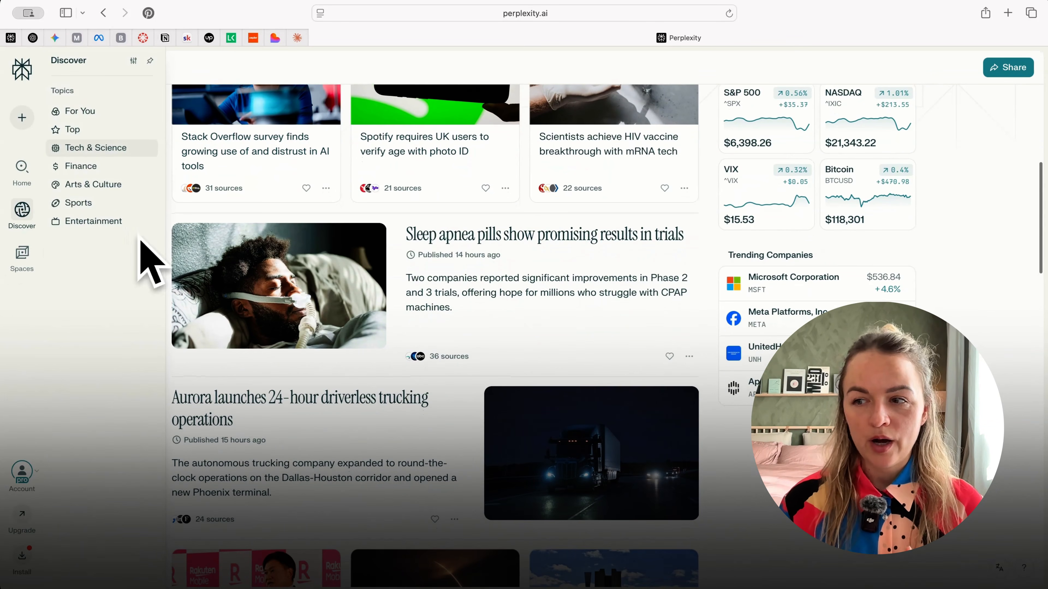
pyautogui.scroll(-8, 416, 148)
pyautogui.moveTo(23, 117)
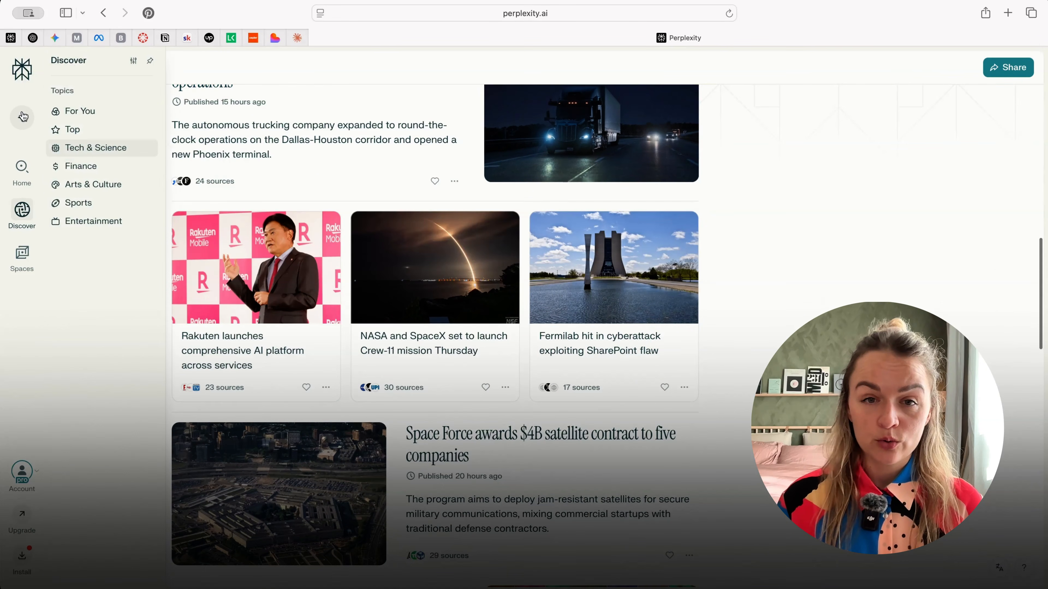
pyautogui.moveTo(25, 185)
# Step: Start a new Perplexity thread asking "what are the main trends on tikTok in mindfulness and slow living niche"
pyautogui.click(23, 126)
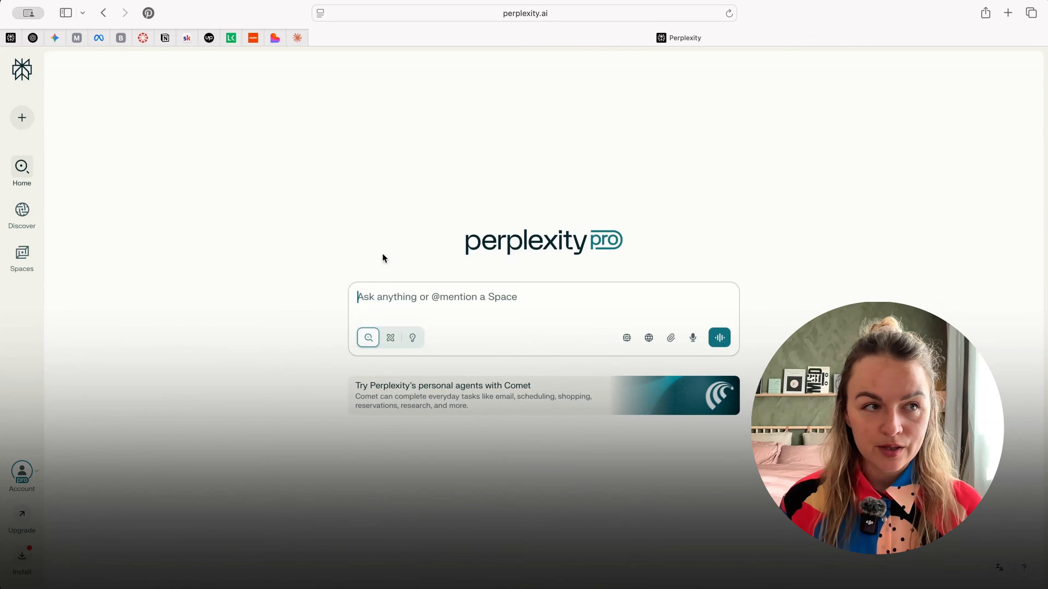
pyautogui.write('what are the main trends i')
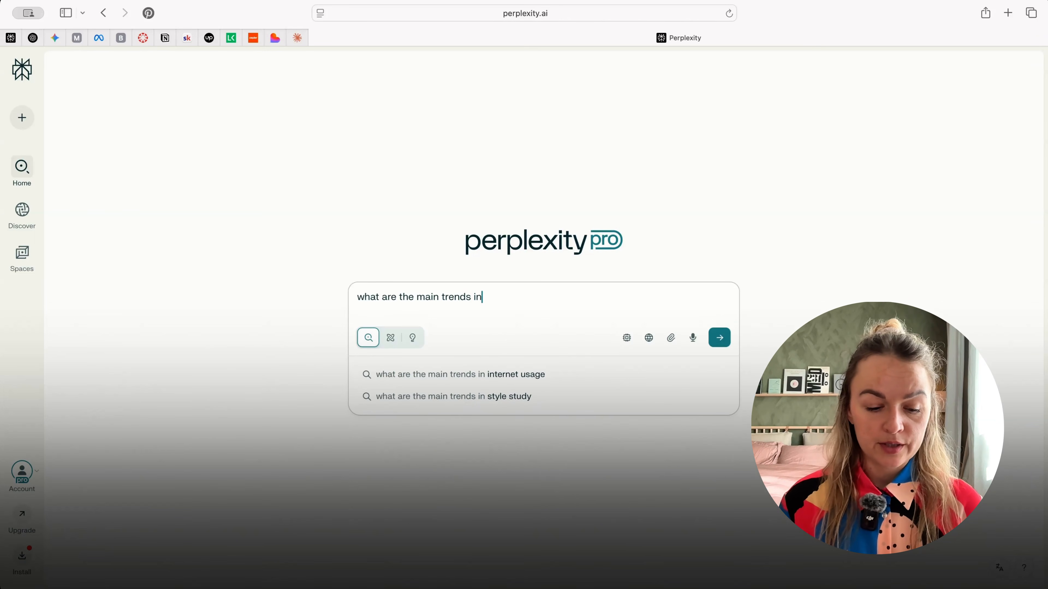
pyautogui.write('n')
pyautogui.press('BackSpace')
pyautogui.press('BackSpace')
pyautogui.write('on tik')
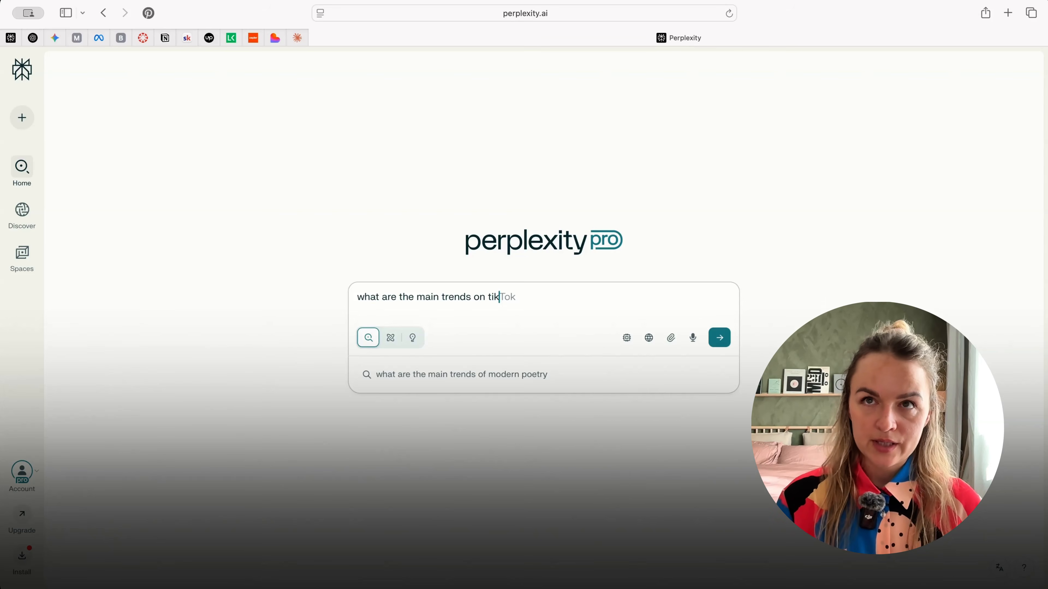
pyautogui.write('To')
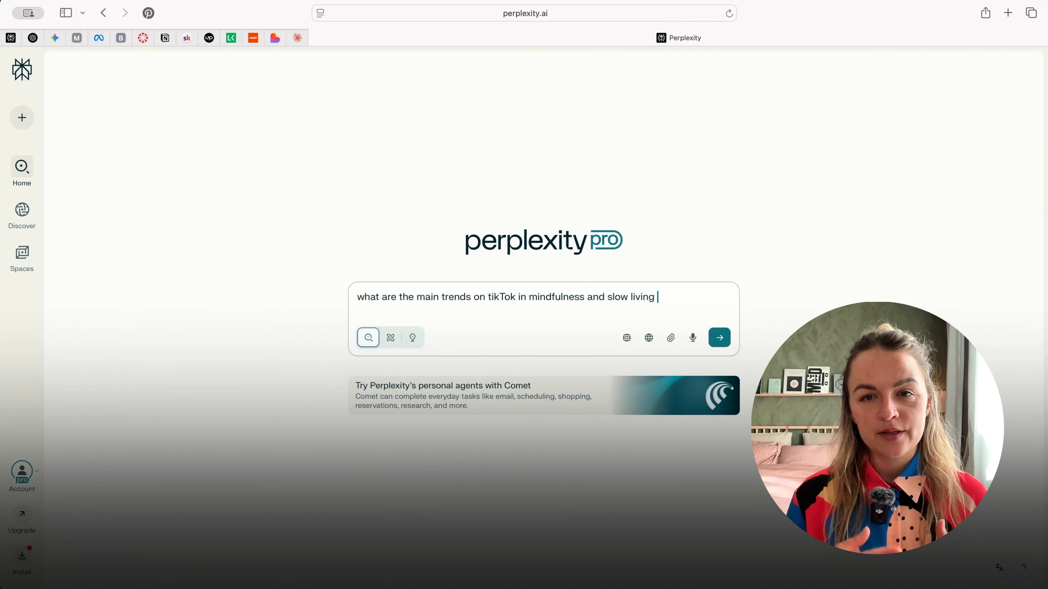
pyautogui.press('Return')
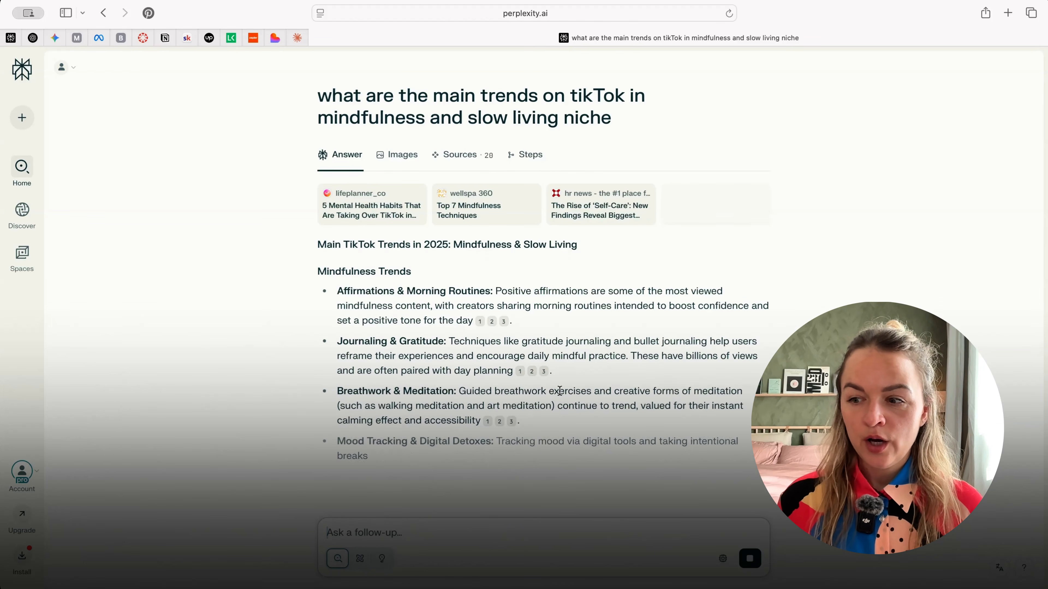
# Step: Skim the answer on mindfulness and slow living, and ask the follow-up "identify concrete tiktok trends in this"
pyautogui.scroll(-2, 560, 391)
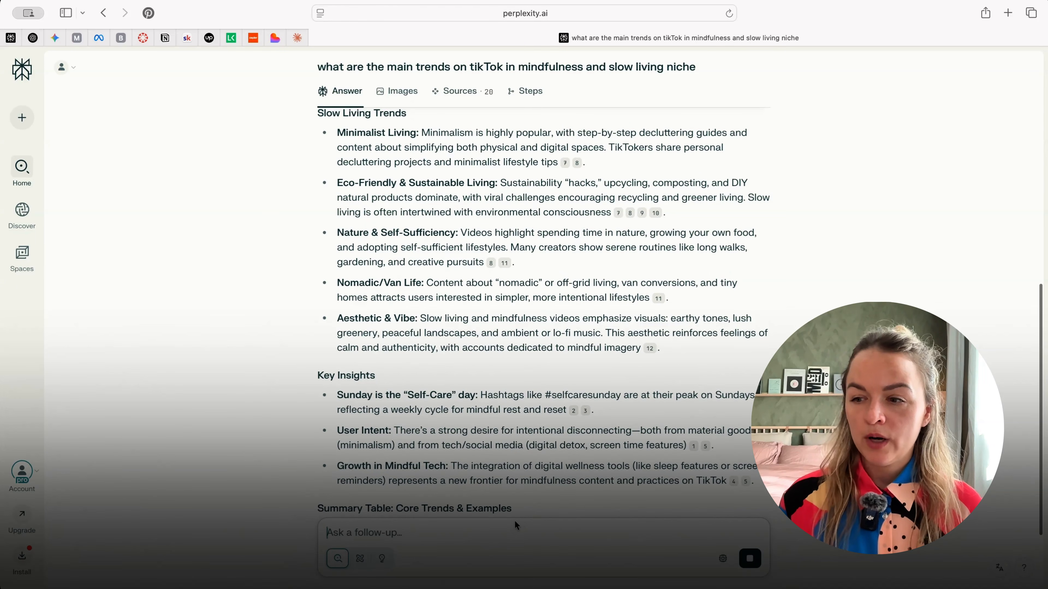
pyautogui.write('ent')
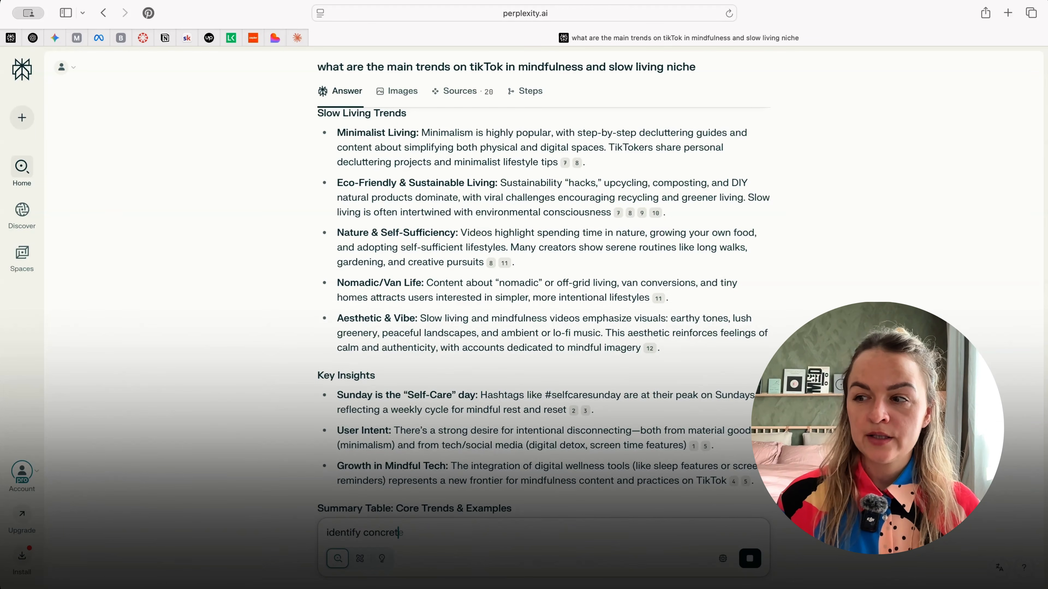
pyautogui.write('ify concrete tiktok trends in th')
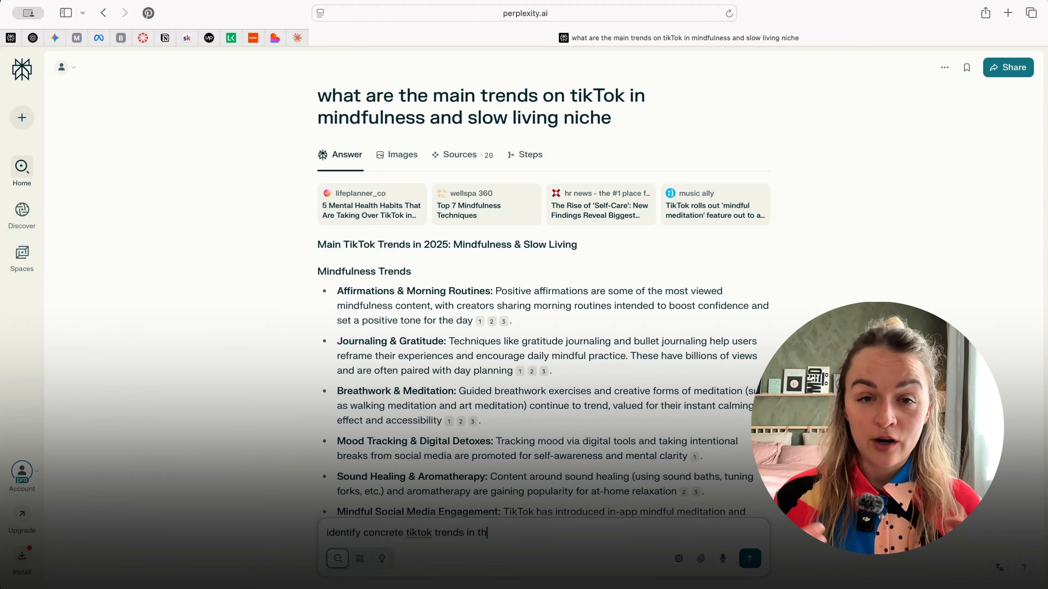
pyautogui.write('is')
pyautogui.press('Return')
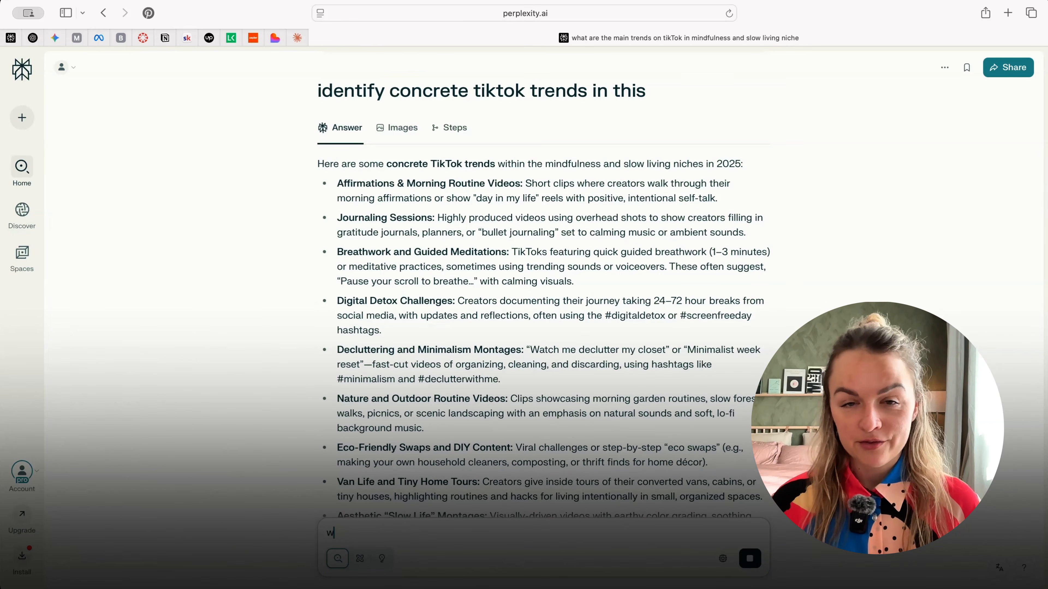
# Step: Ask the follow-up "what are the trending tiktoks" and read through its answer
pyautogui.write('what are the trending')
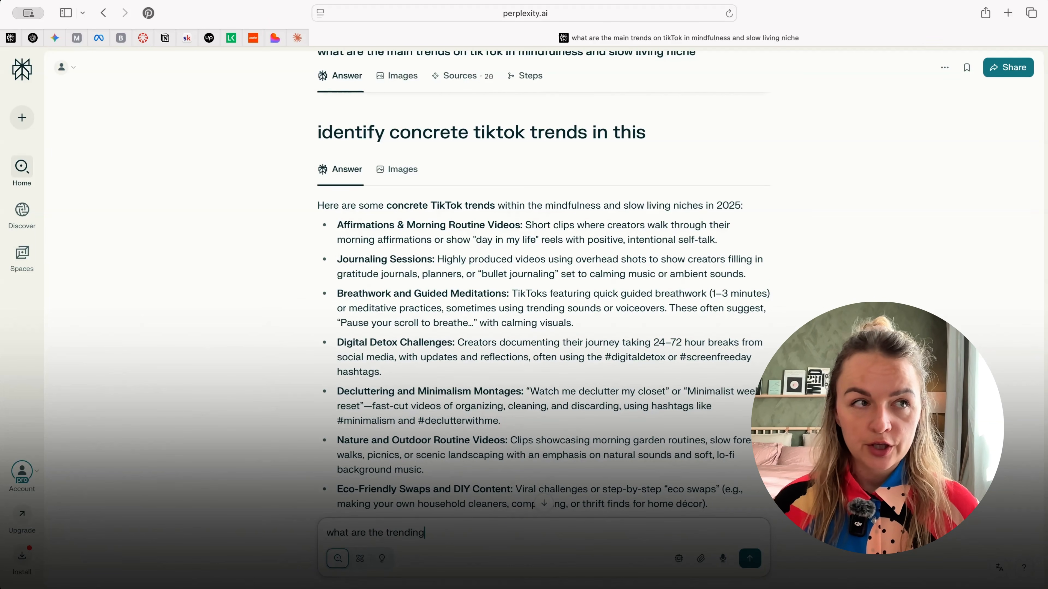
pyautogui.write('s')
pyautogui.press('Return')
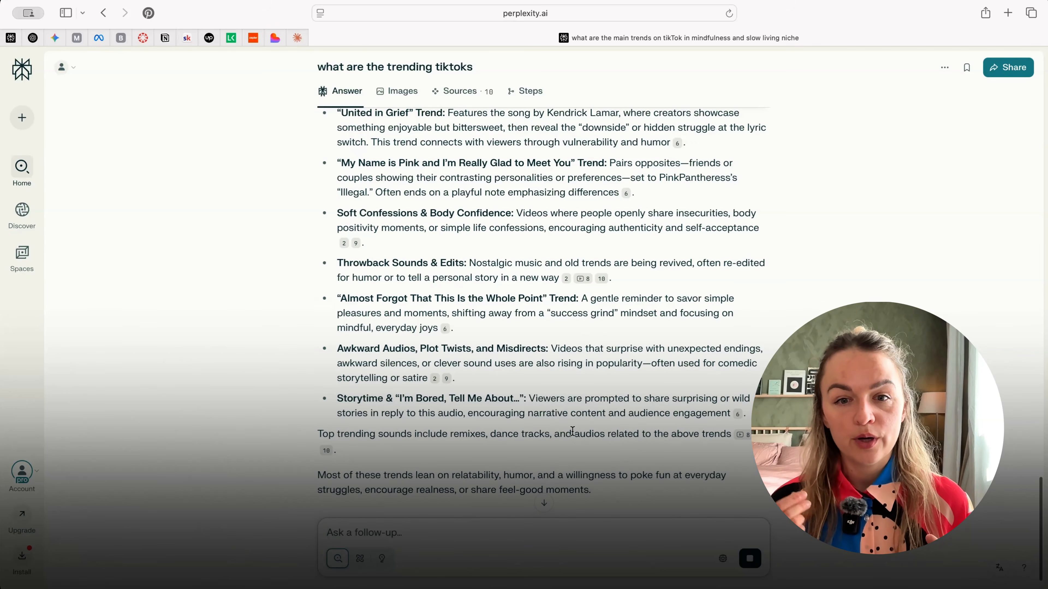
pyautogui.scroll(-10, 572, 431)
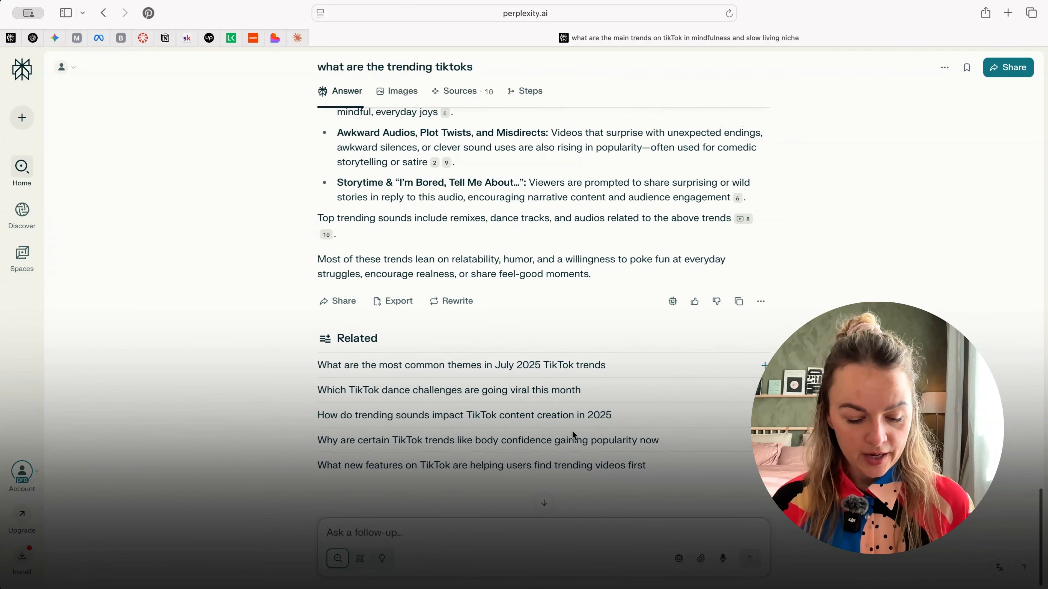
pyautogui.scroll(15, 643, 412)
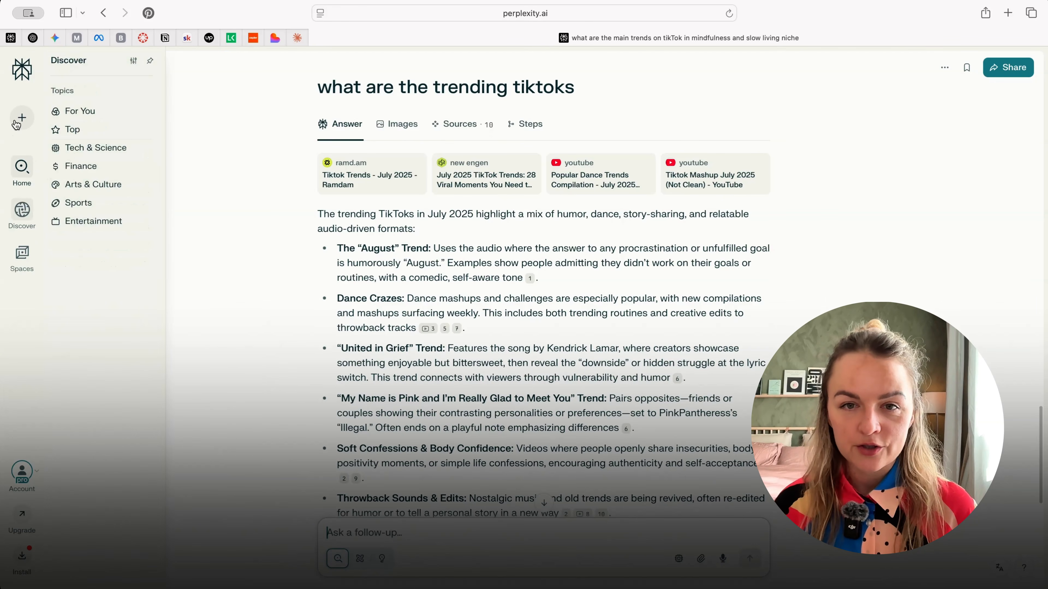
# Step: Start a new Perplexity thread asking "what are the main news in ai in July 2025"
pyautogui.click(22, 168)
pyautogui.write('wha')
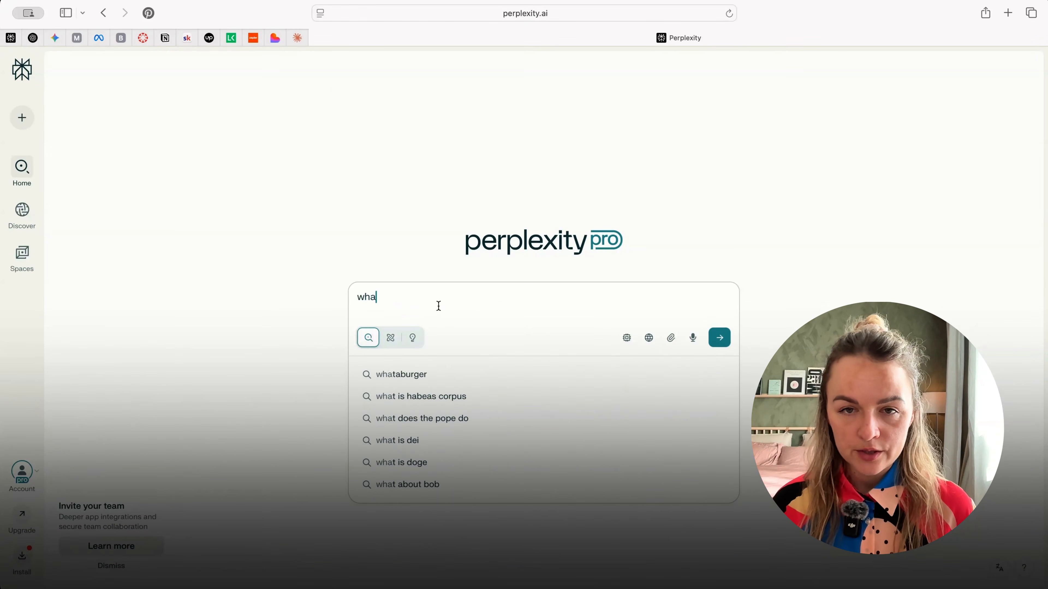
pyautogui.write('t are the main')
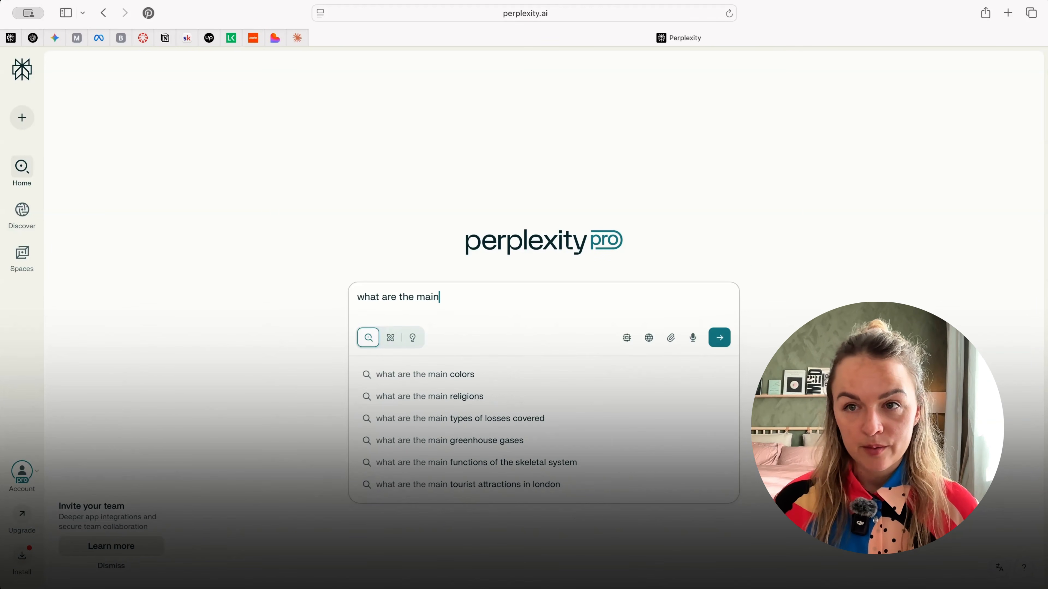
pyautogui.write(' news in ai in July')
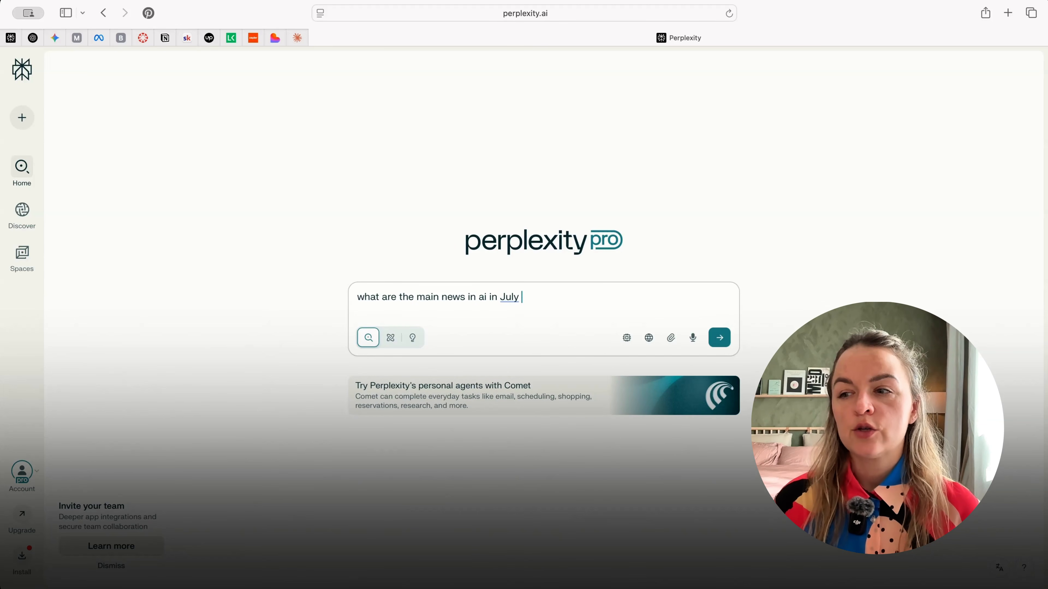
pyautogui.write(' 2025')
pyautogui.press('Return')
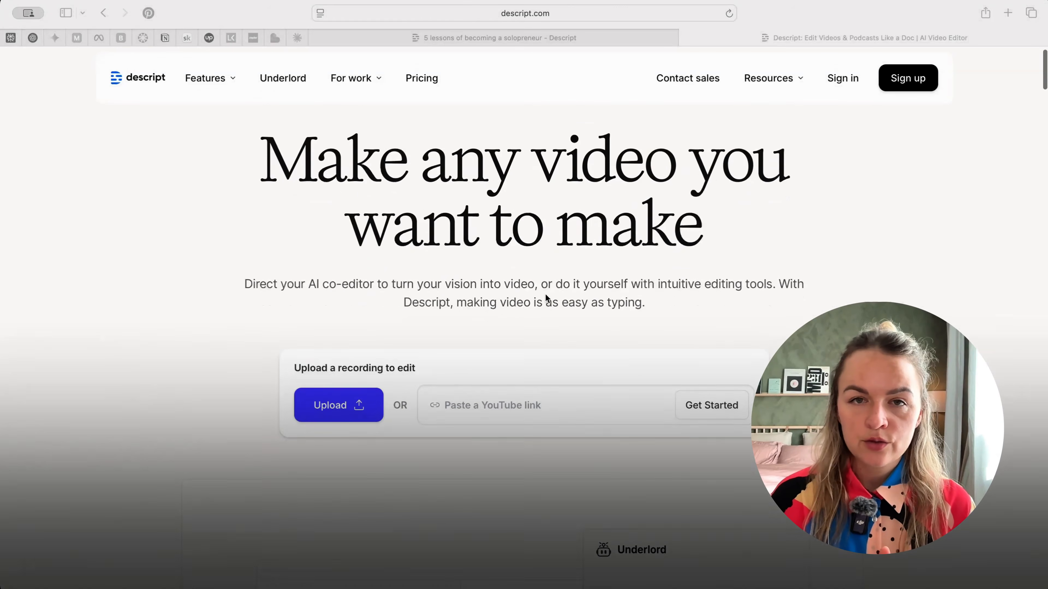
# Step: Examine the Descript website's homepage, covering Underlord, script and visual features, text-based editing, AI tools and supported content types
pyautogui.scroll(-10, 544, 296)
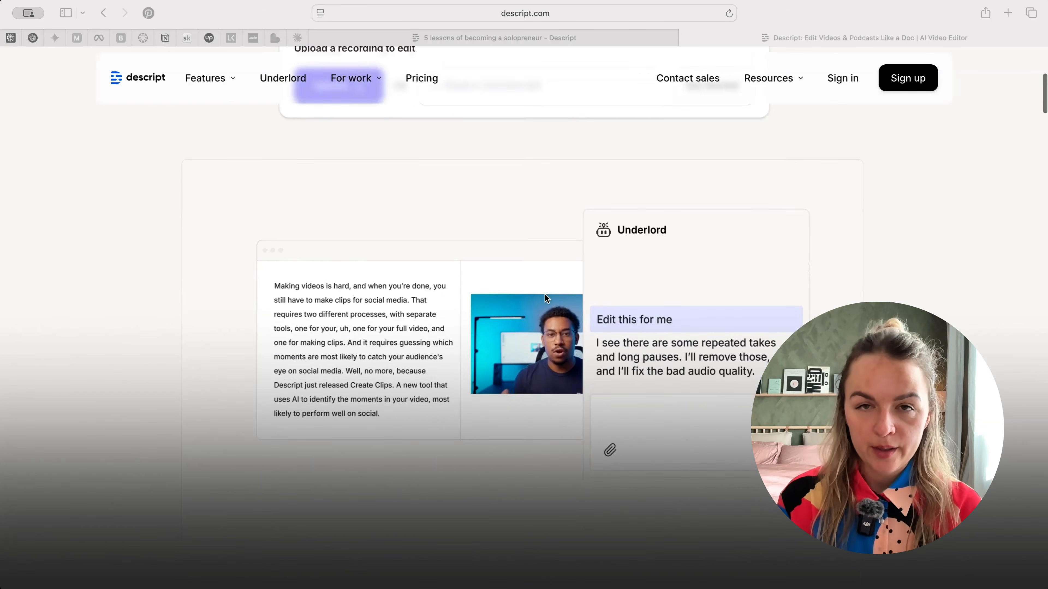
pyautogui.scroll(-5, 544, 295)
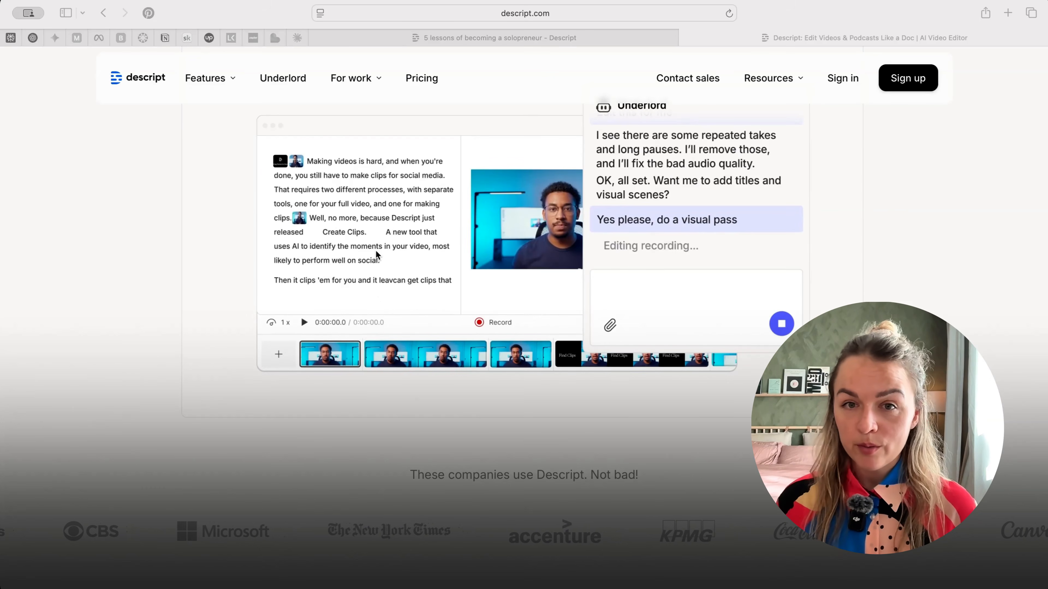
pyautogui.scroll(-2, 395, 297)
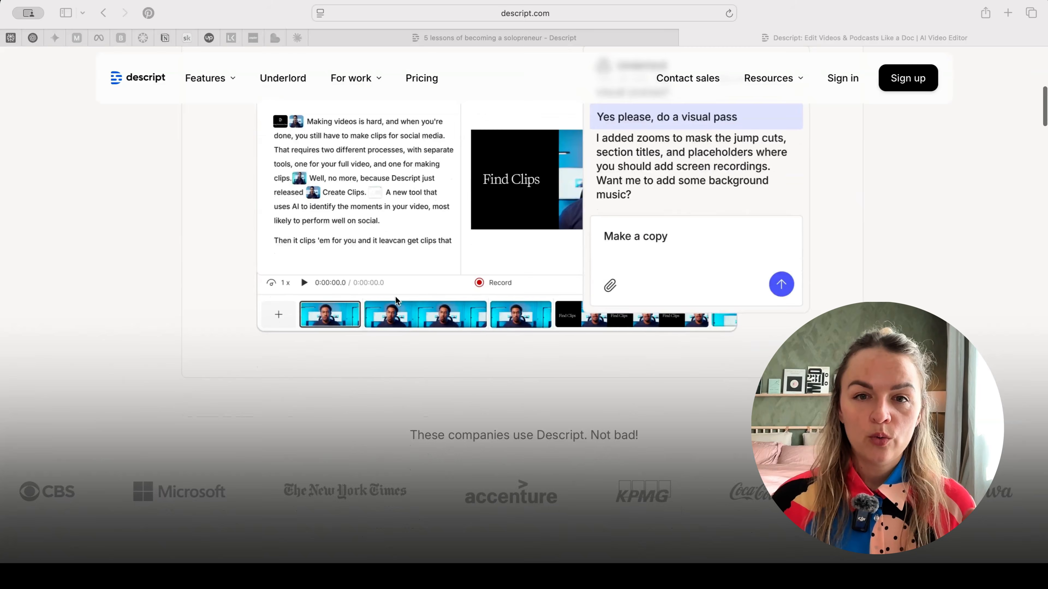
pyautogui.scroll(-15, 395, 297)
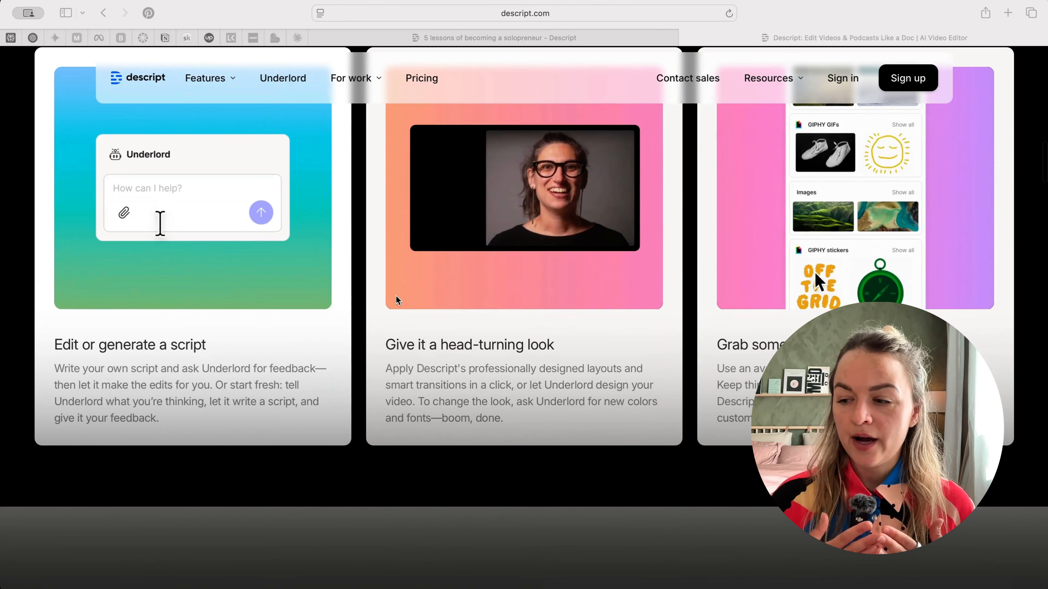
pyautogui.scroll(-3, 395, 295)
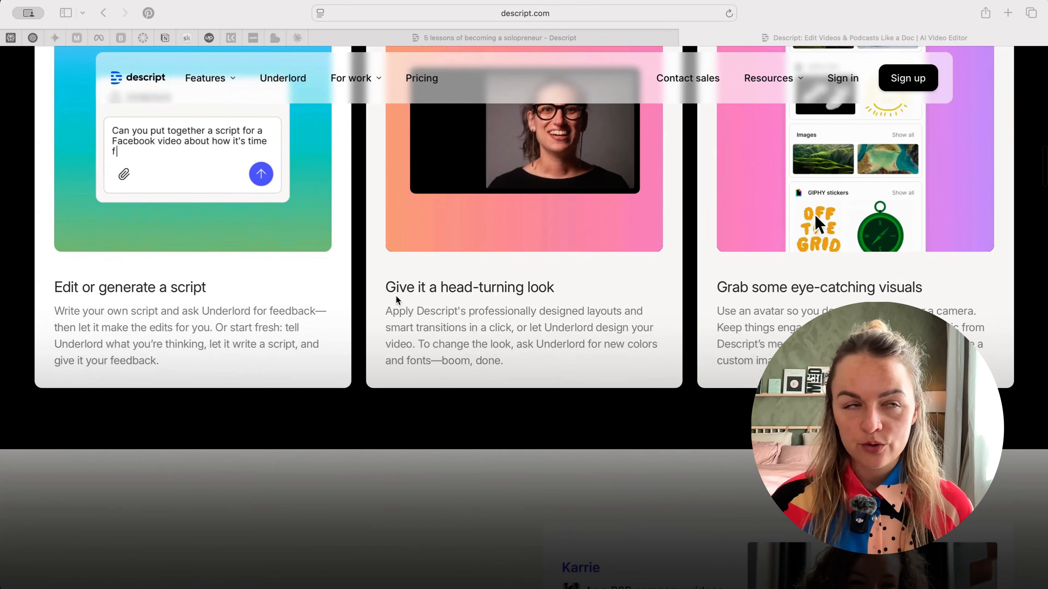
pyautogui.scroll(-20, 396, 300)
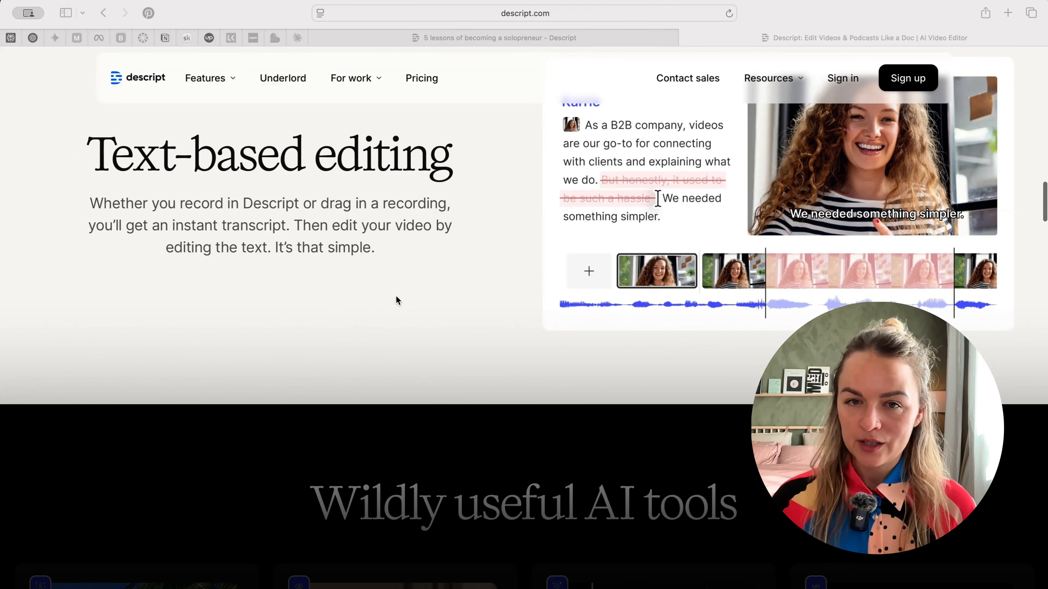
pyautogui.scroll(-20, 395, 296)
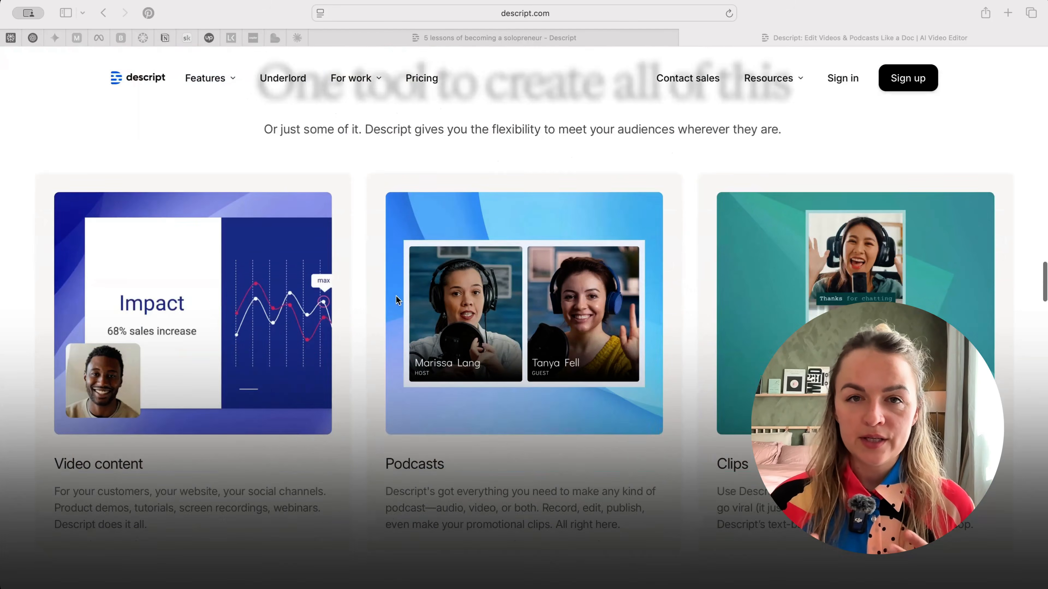
pyautogui.scroll(-3, 395, 296)
pyautogui.scroll(-4, 395, 296)
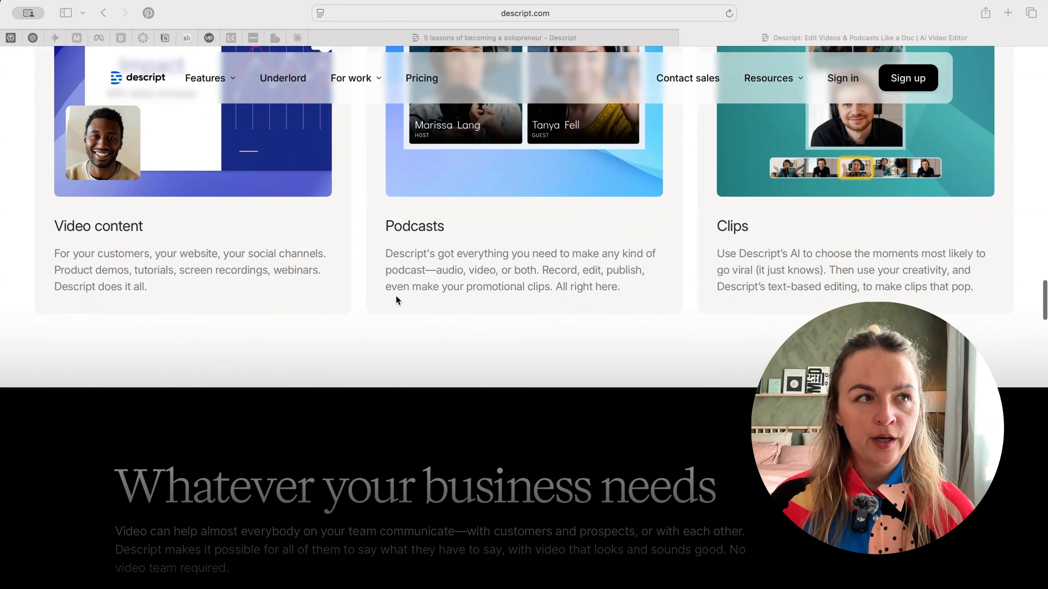
# Step: Open the project "5 lessons of becoming a solopreneur" from Descript's recent projects, continuing in the unsupported browser
pyautogui.click(475, 39)
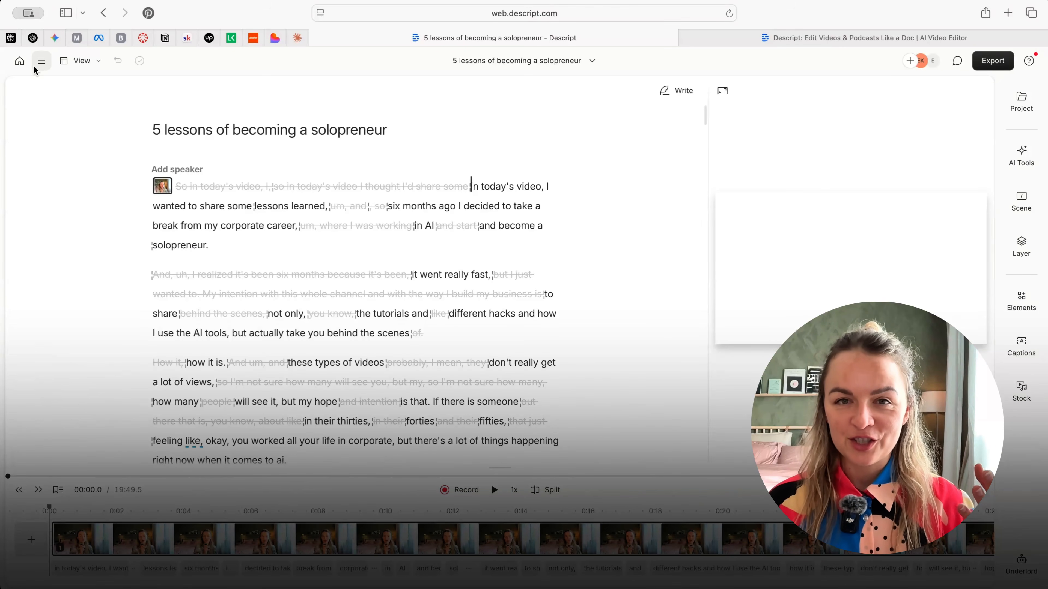
pyautogui.click(24, 67)
pyautogui.scroll(-5, 455, 346)
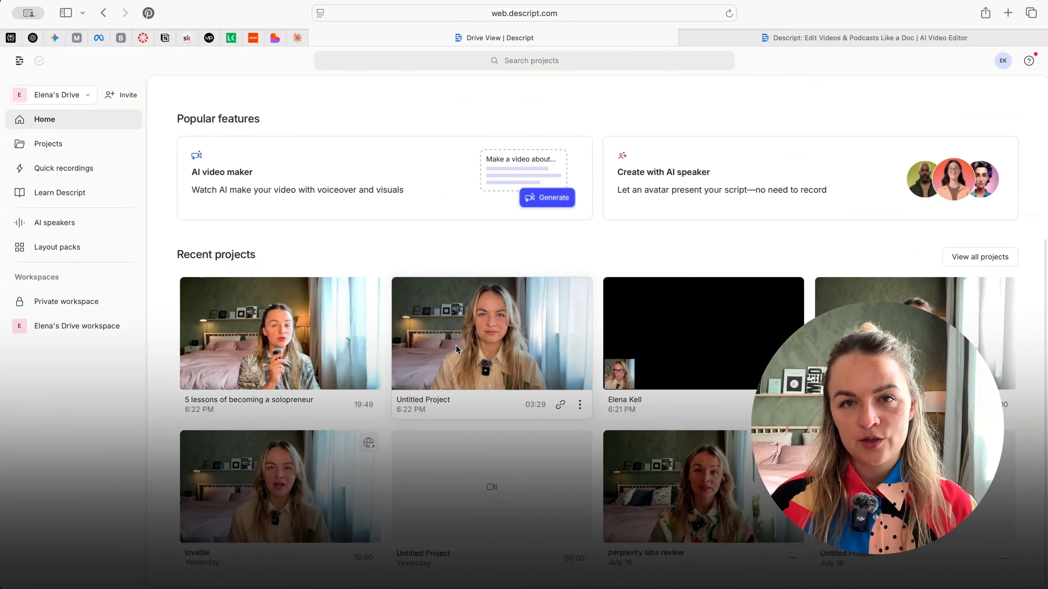
pyautogui.click(254, 310)
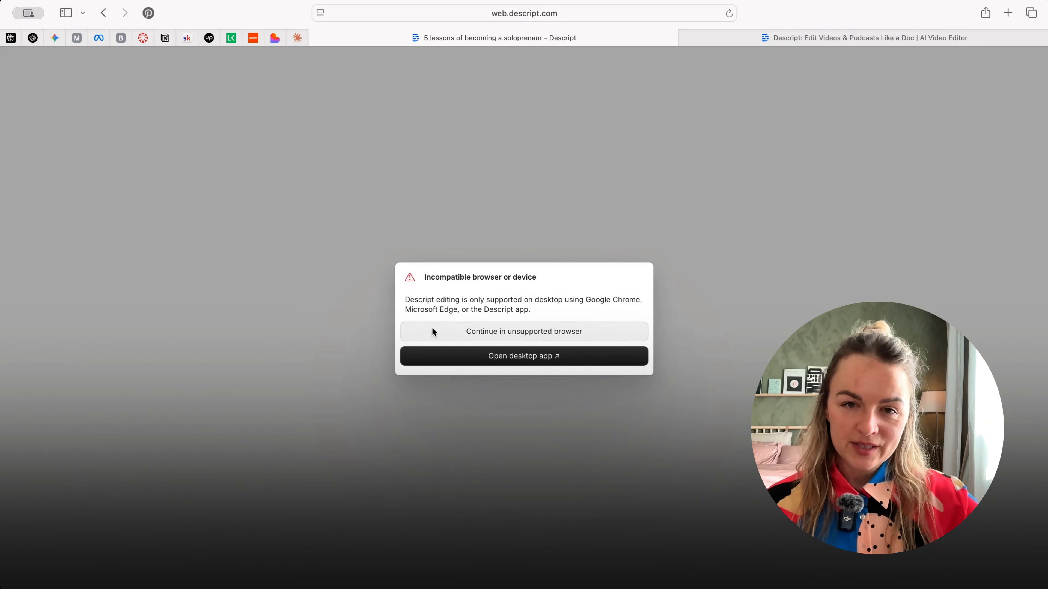
pyautogui.click(521, 334)
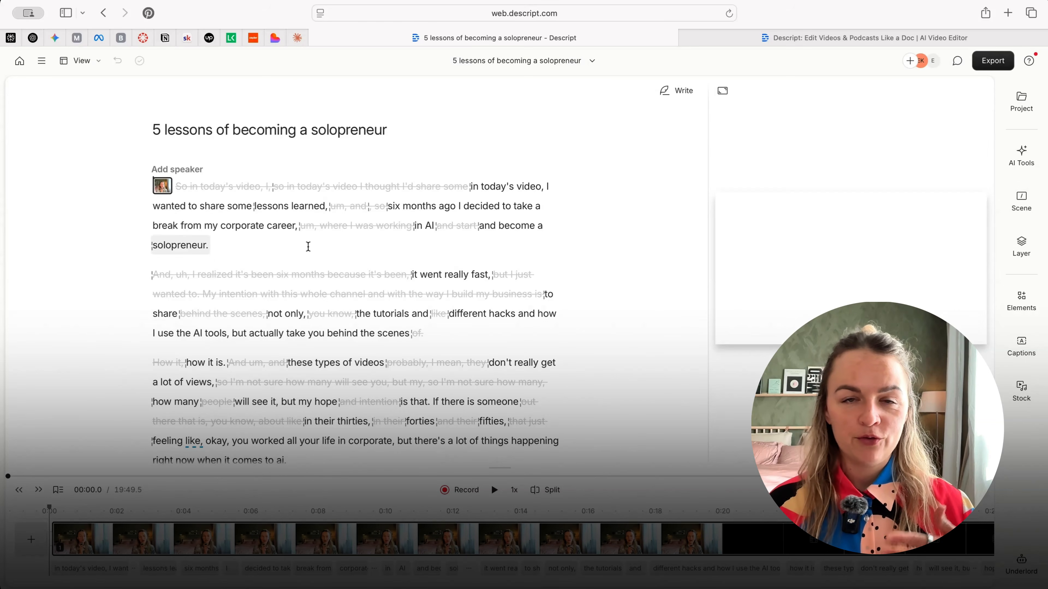
# Step: Skim the project's transcript, examining how the struck-through passages are marked between the kept sentences
pyautogui.scroll(-2, 296, 246)
pyautogui.scroll(-2, 297, 245)
pyautogui.scroll(2, 303, 243)
pyautogui.scroll(-4, 304, 244)
pyautogui.scroll(-10, 306, 244)
pyautogui.moveTo(153, 144)
pyautogui.scroll(8, 153, 148)
# Step: Delete the transcript paragraph beginning "You may be, you know" and undo the deletion
pyautogui.click(150, 157)
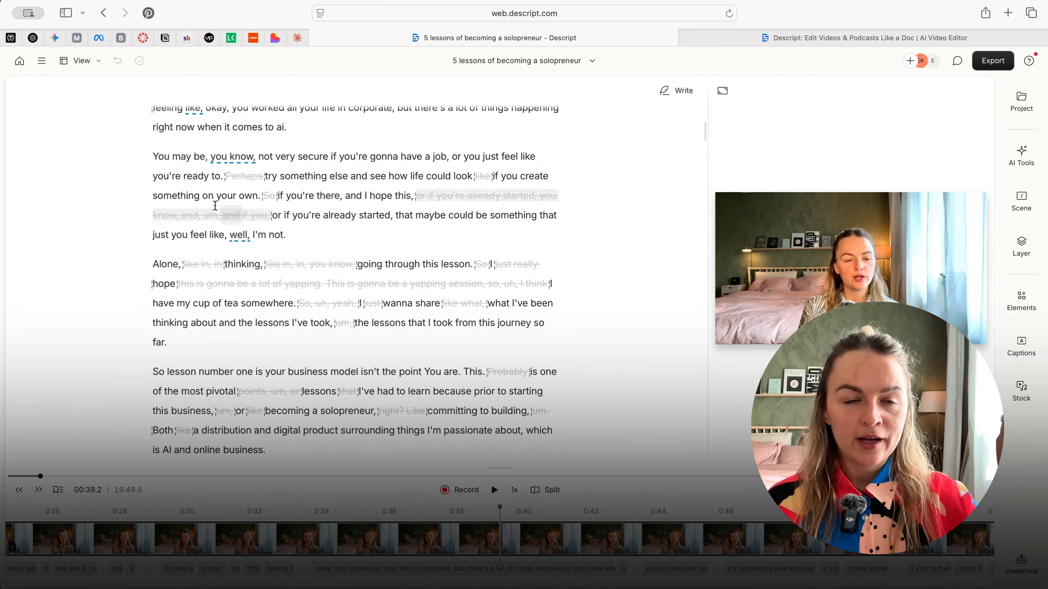
pyautogui.moveTo(153, 156); pyautogui.dragTo(369, 245)
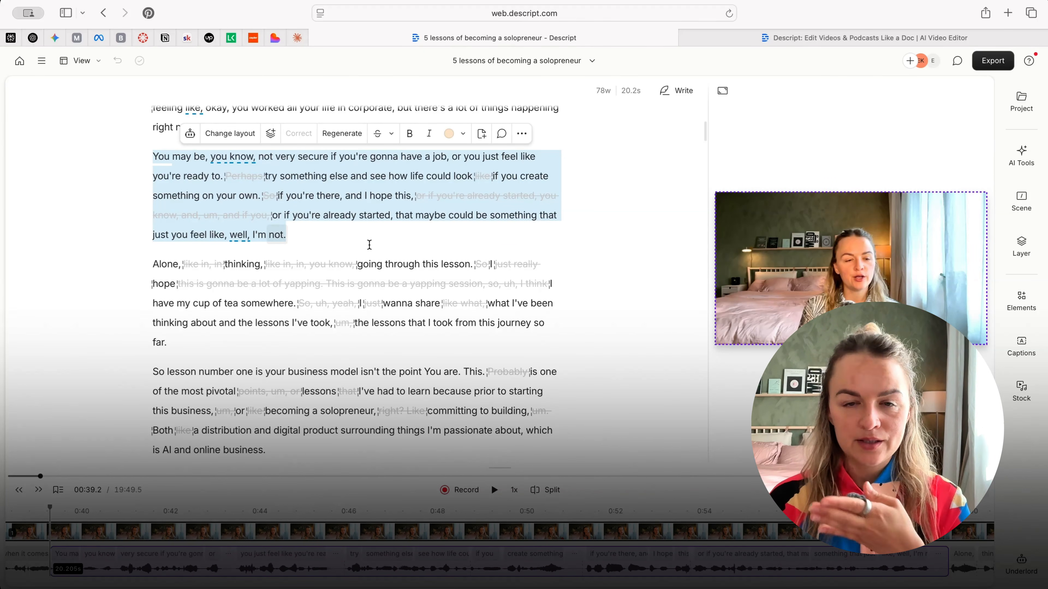
pyautogui.press('BackSpace')
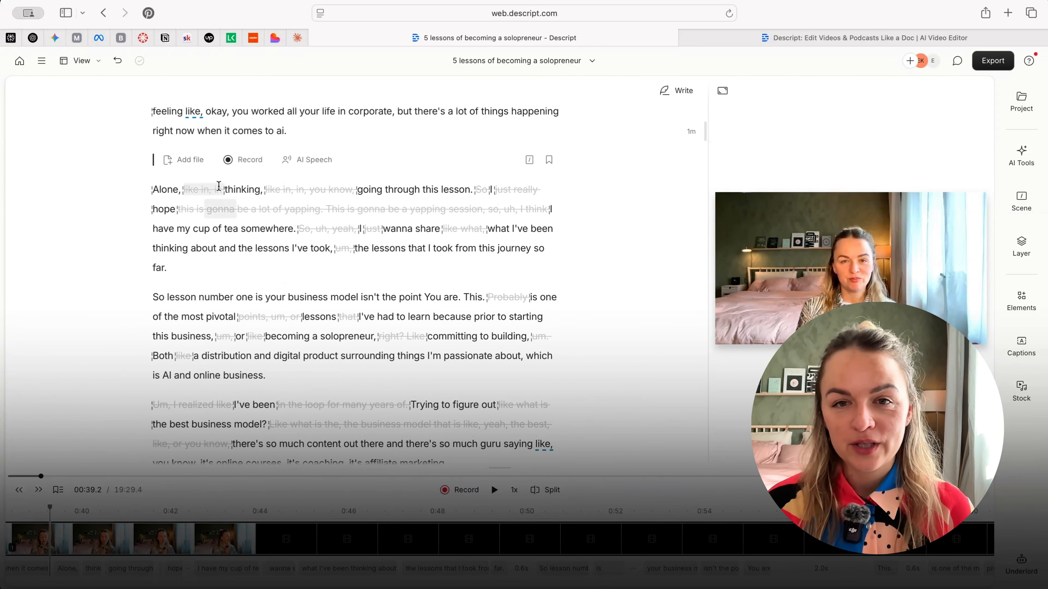
pyautogui.press('super+z')
# Step: Apply the B-roll Split Screen media layout to the first scene and preview it at the words "wanted to share"
pyautogui.scroll(3, 248, 159)
pyautogui.click(163, 189)
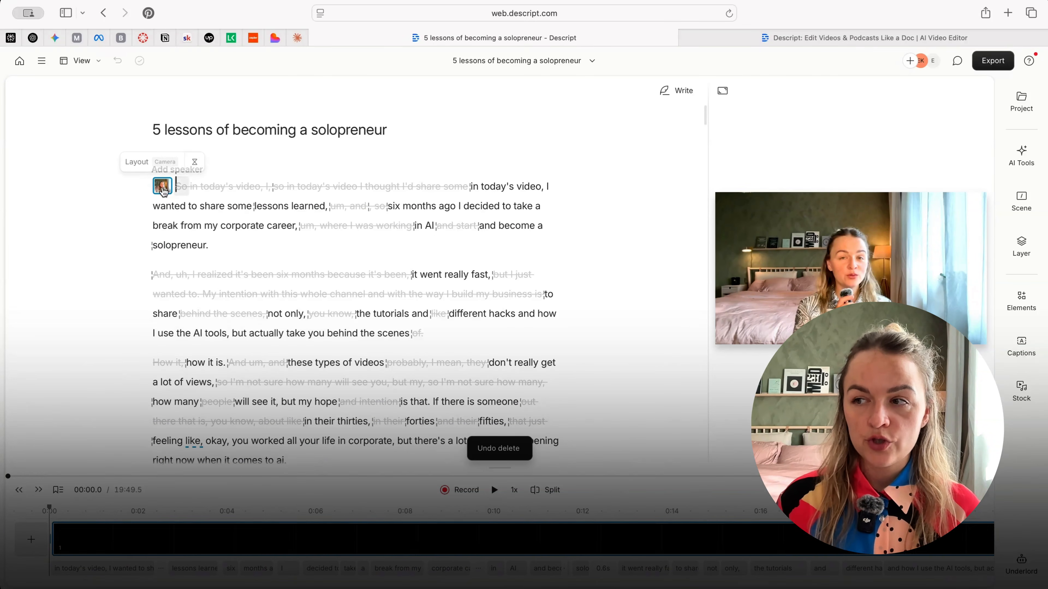
pyautogui.click(137, 161)
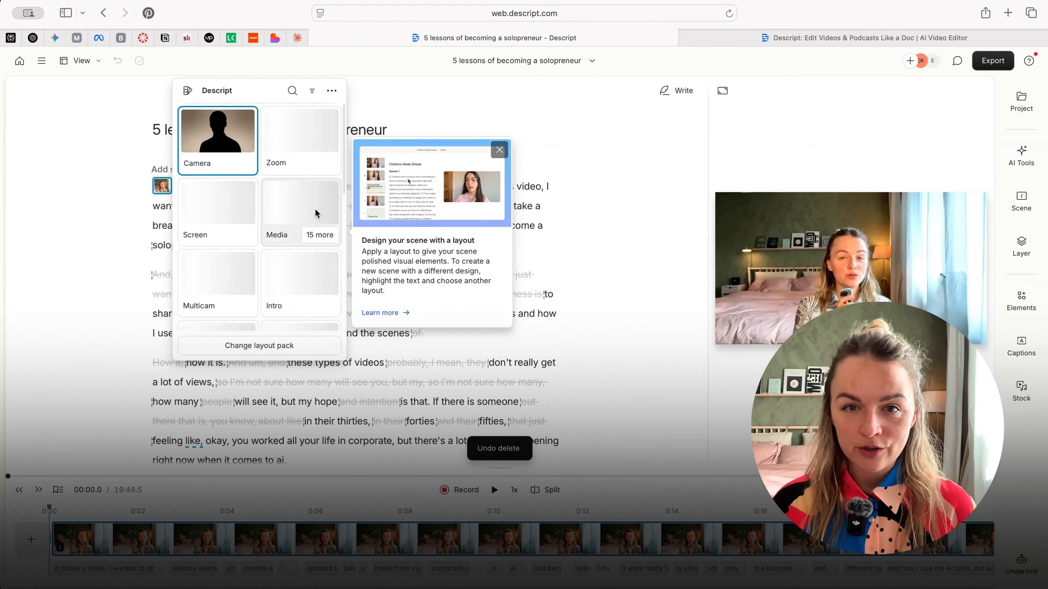
pyautogui.click(316, 236)
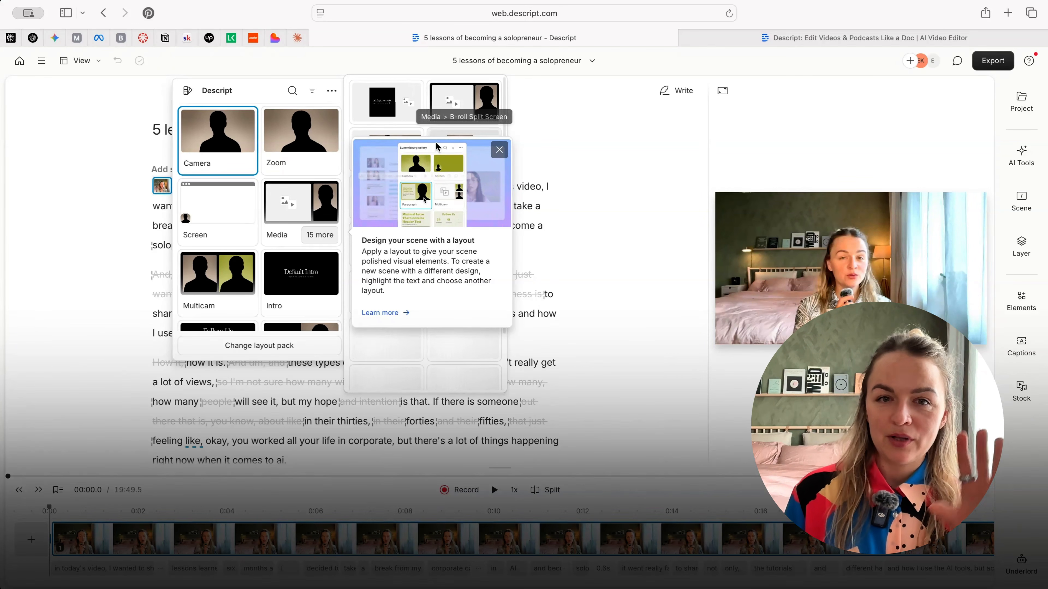
pyautogui.click(439, 103)
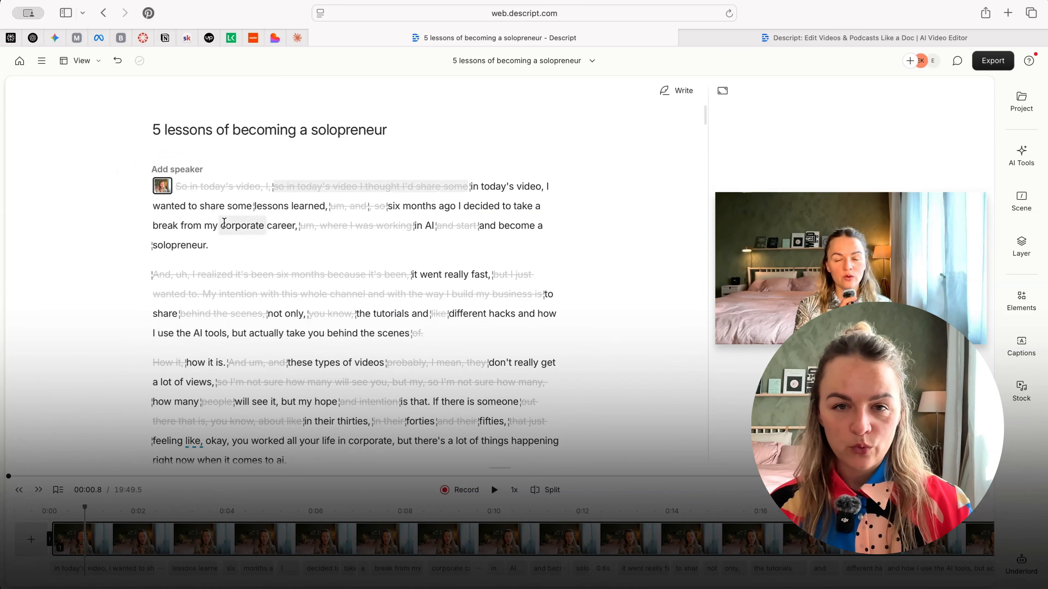
pyautogui.click(181, 188)
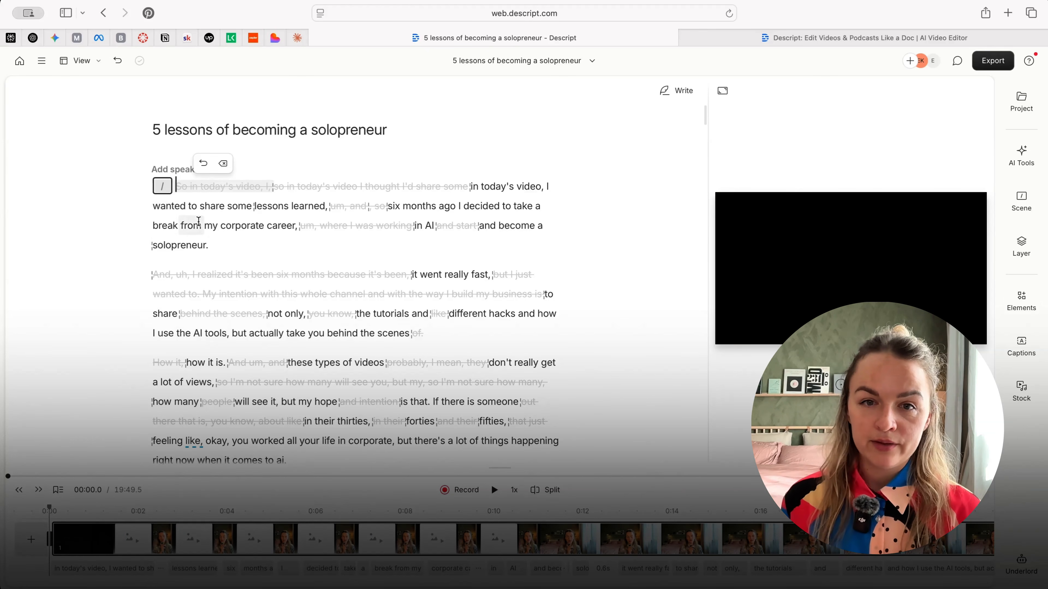
pyautogui.click(219, 205)
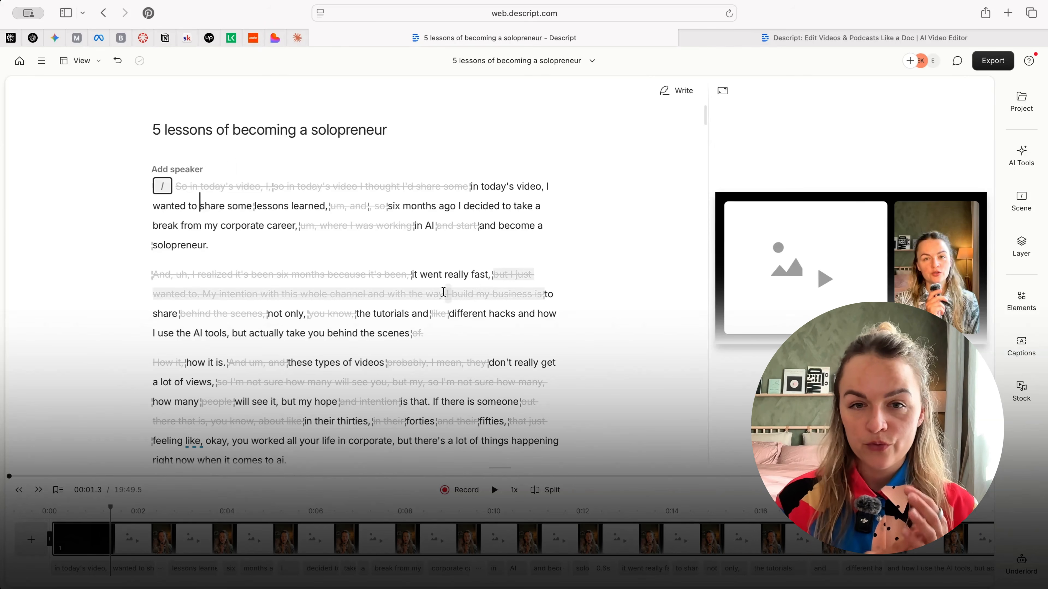
# Step: Fill the split-screen scene's media placeholder with a penguin GIF from the stock media, and play back the opening seconds
pyautogui.click(802, 271)
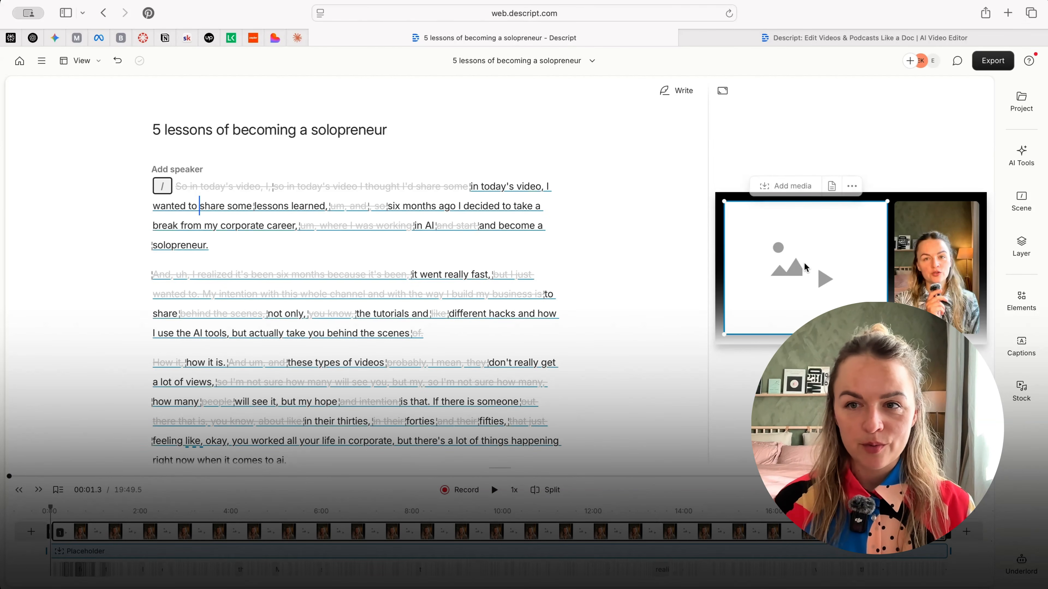
pyautogui.click(795, 186)
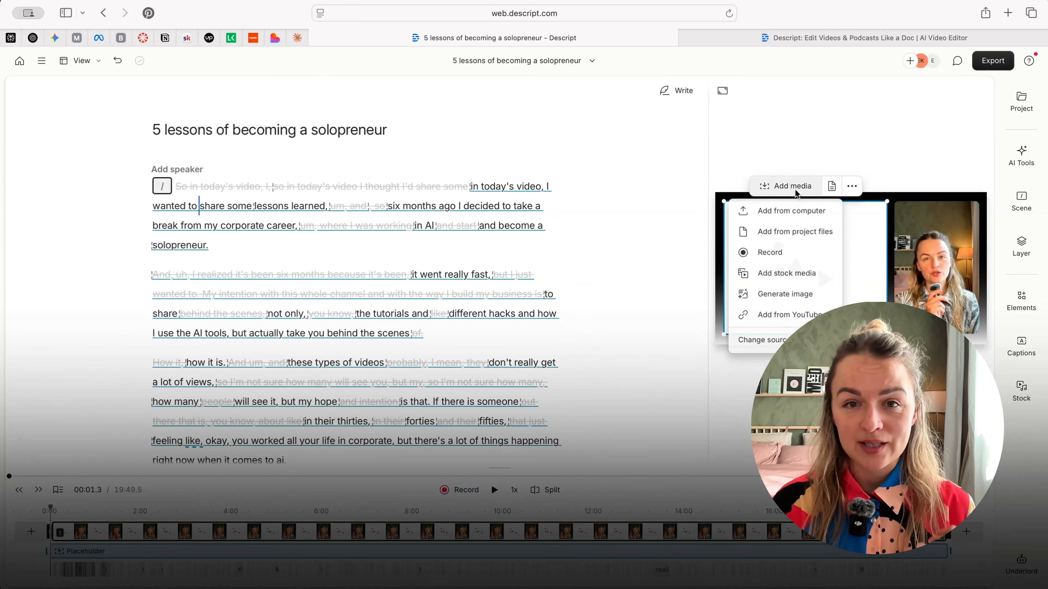
pyautogui.click(772, 275)
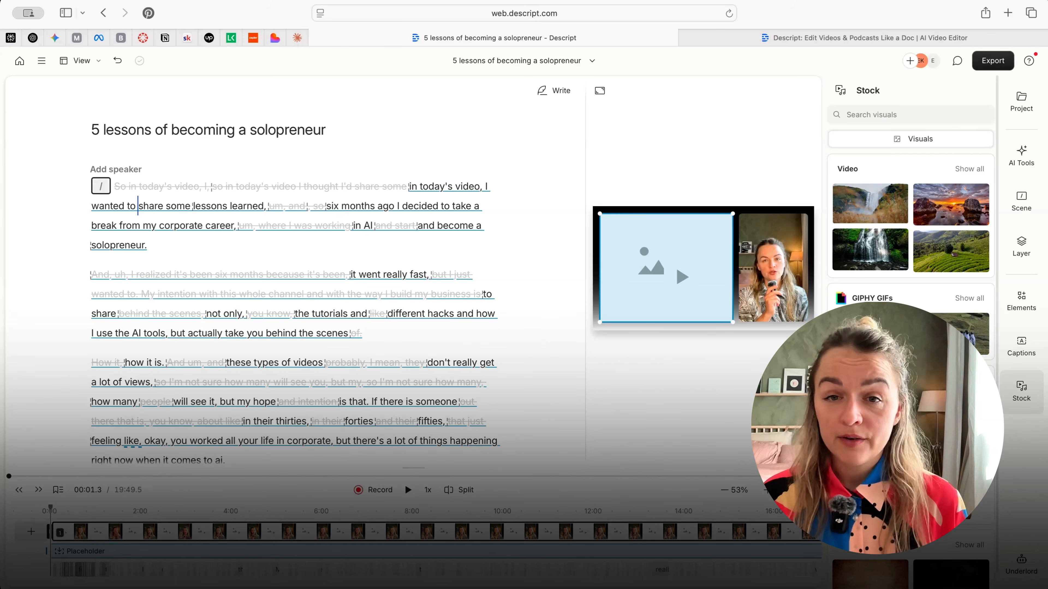
pyautogui.moveTo(710, 281); pyautogui.dragTo(697, 234)
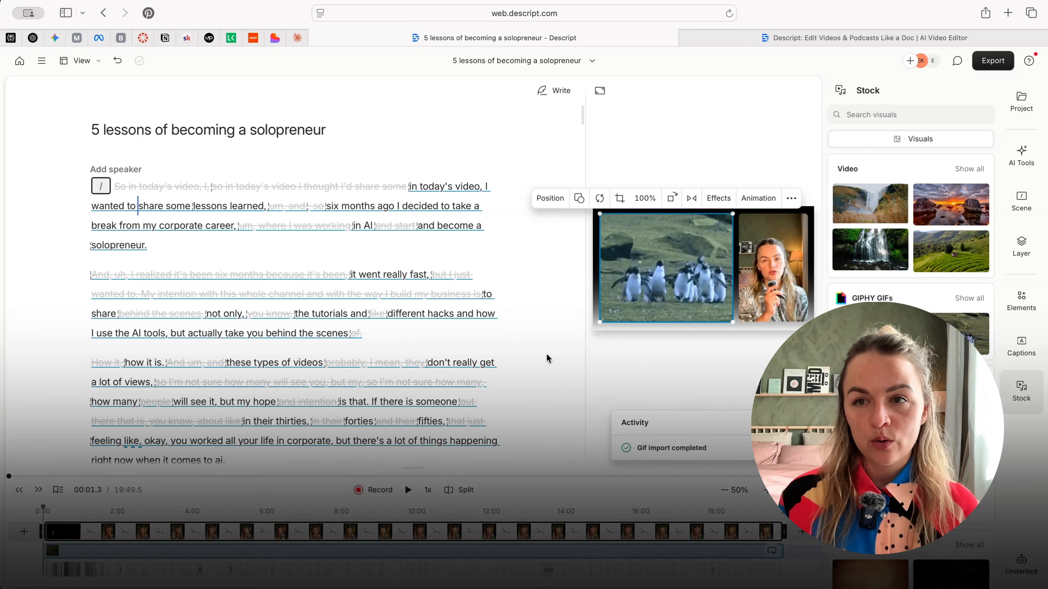
pyautogui.click(620, 363)
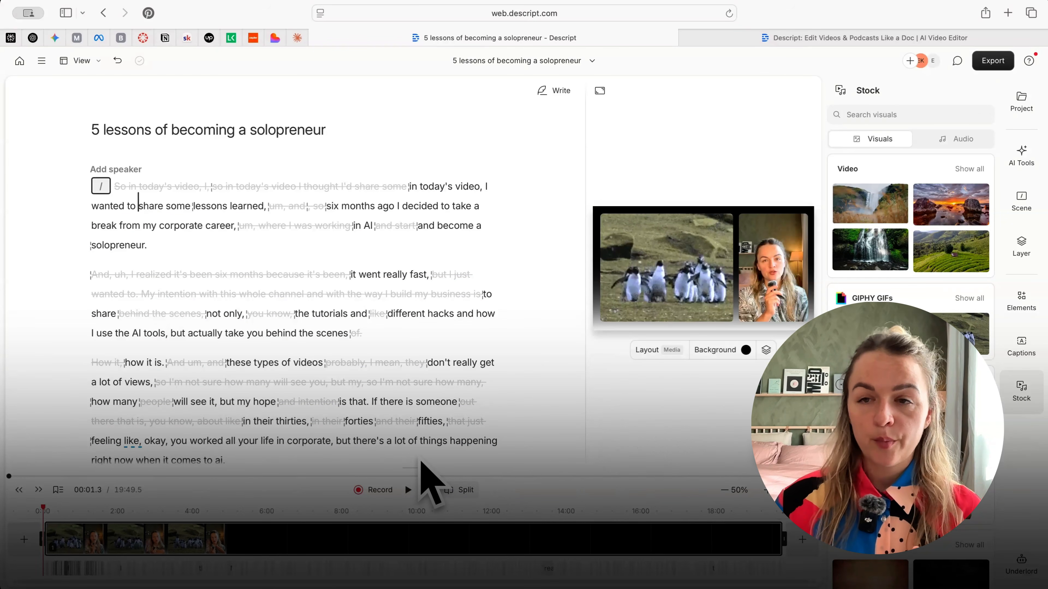
pyautogui.click(404, 490)
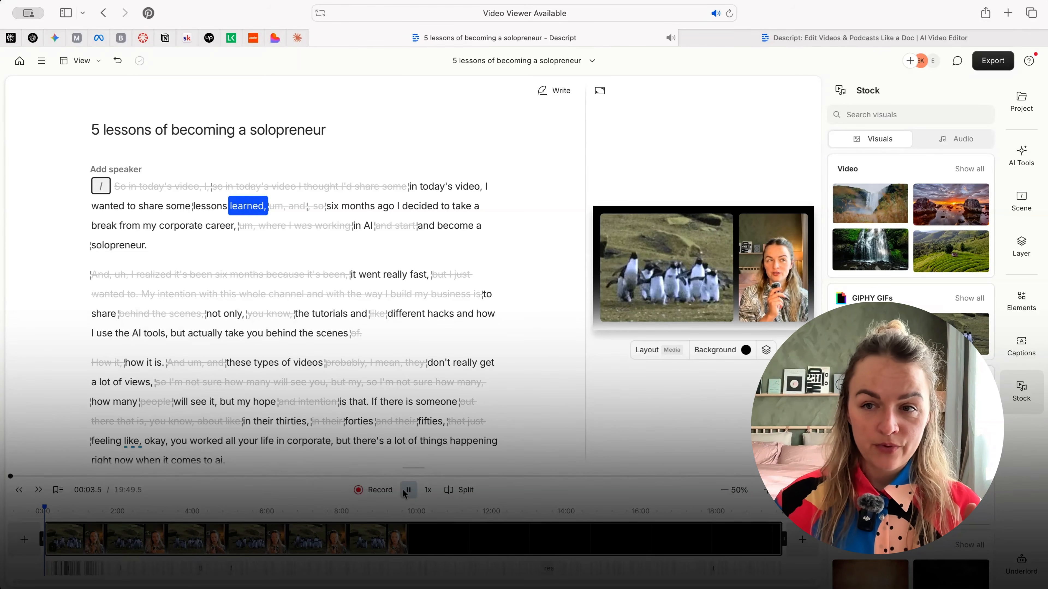
pyautogui.click(403, 490)
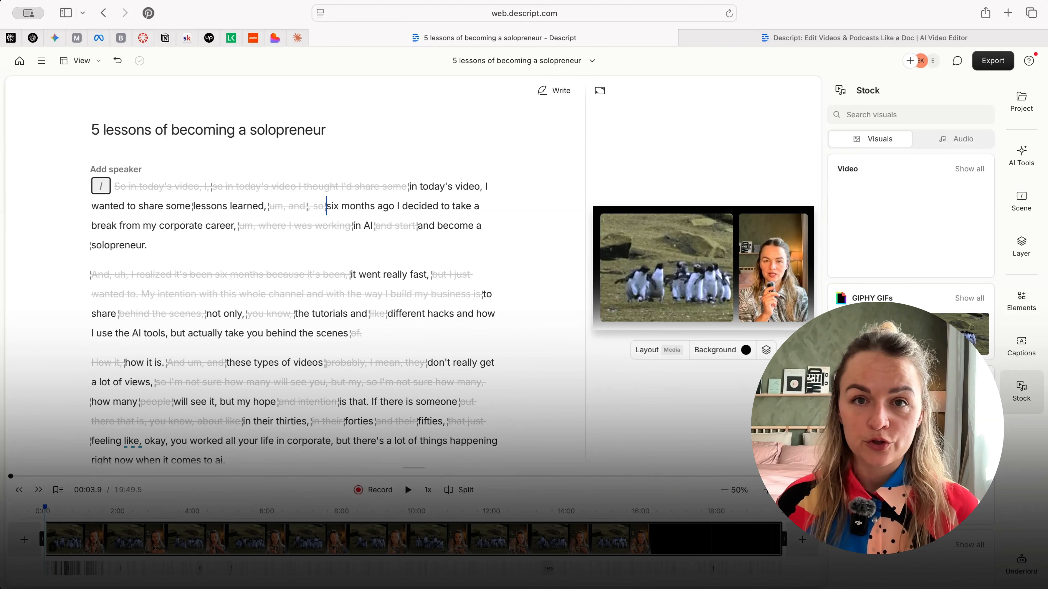
# Step: Look over the AI tools for sound and use Shorten word gaps to shorten all gaps of more than 3 s to 1 second
pyautogui.scroll(-6, 288, 289)
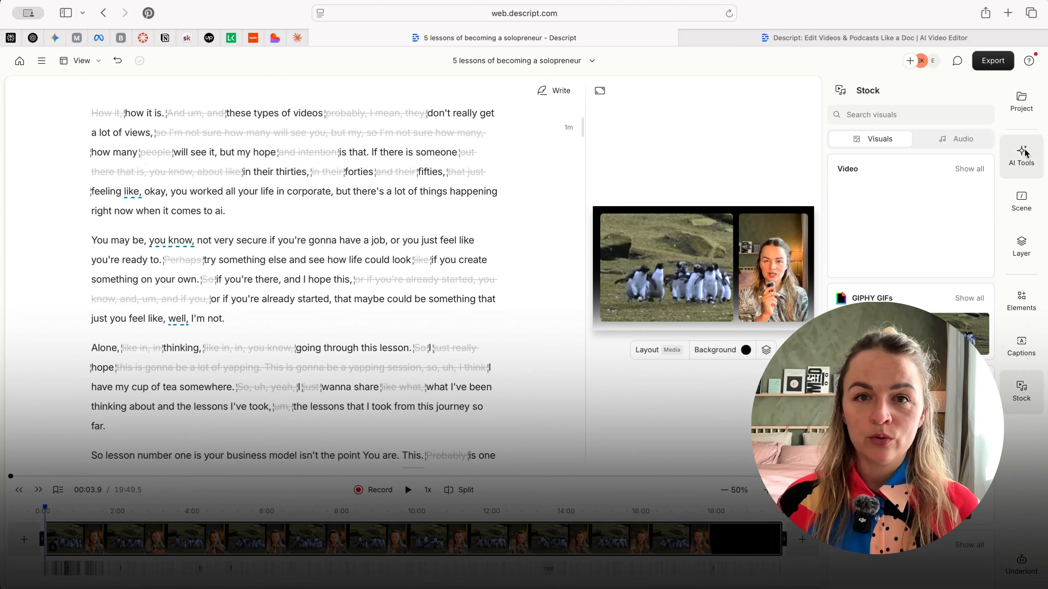
pyautogui.click(1023, 155)
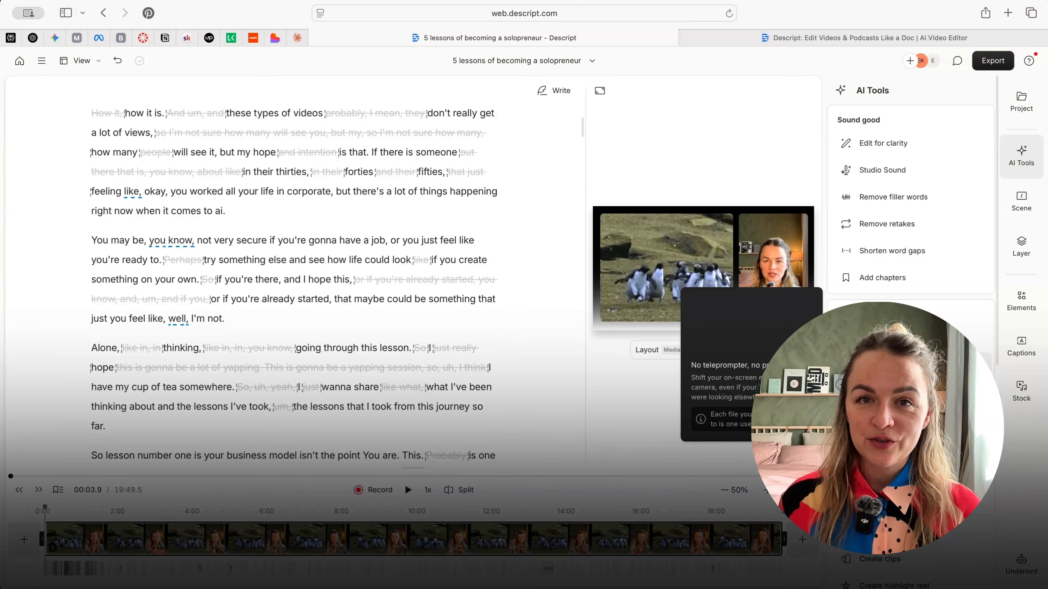
pyautogui.moveTo(883, 154)
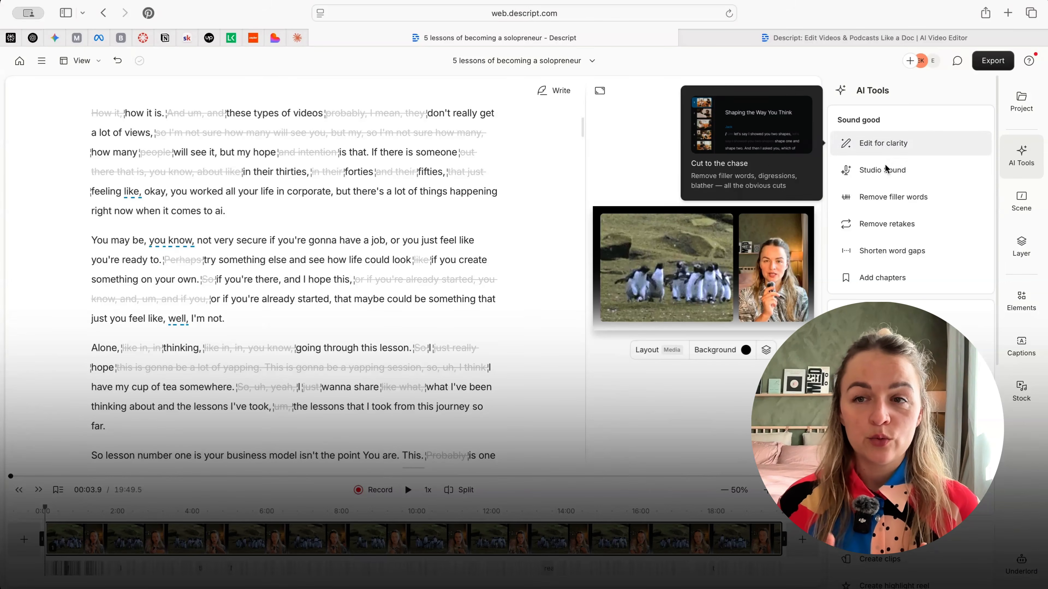
pyautogui.moveTo(885, 179)
pyautogui.moveTo(885, 203)
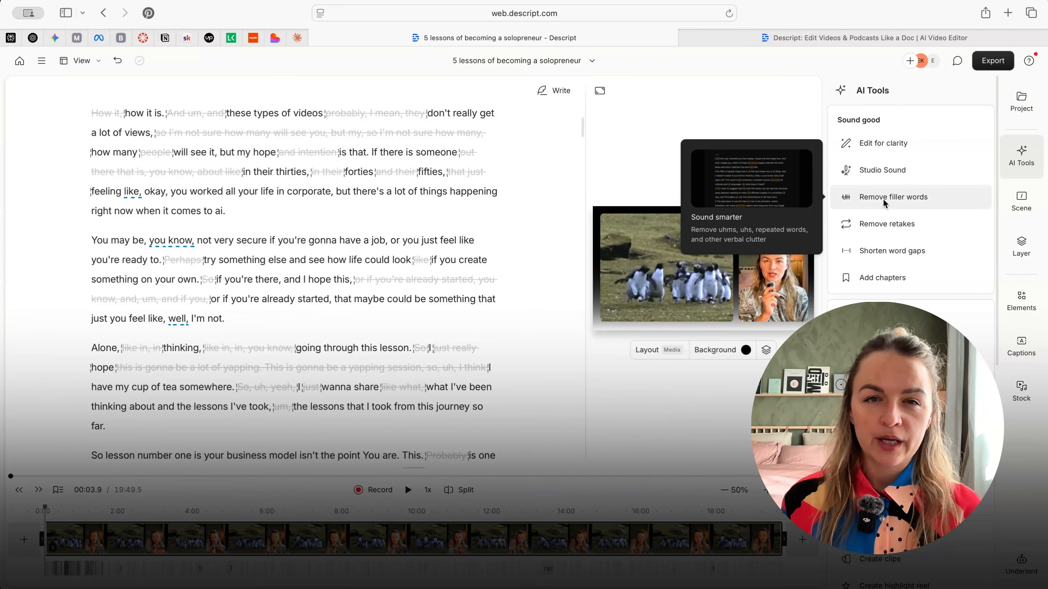
pyautogui.moveTo(880, 254)
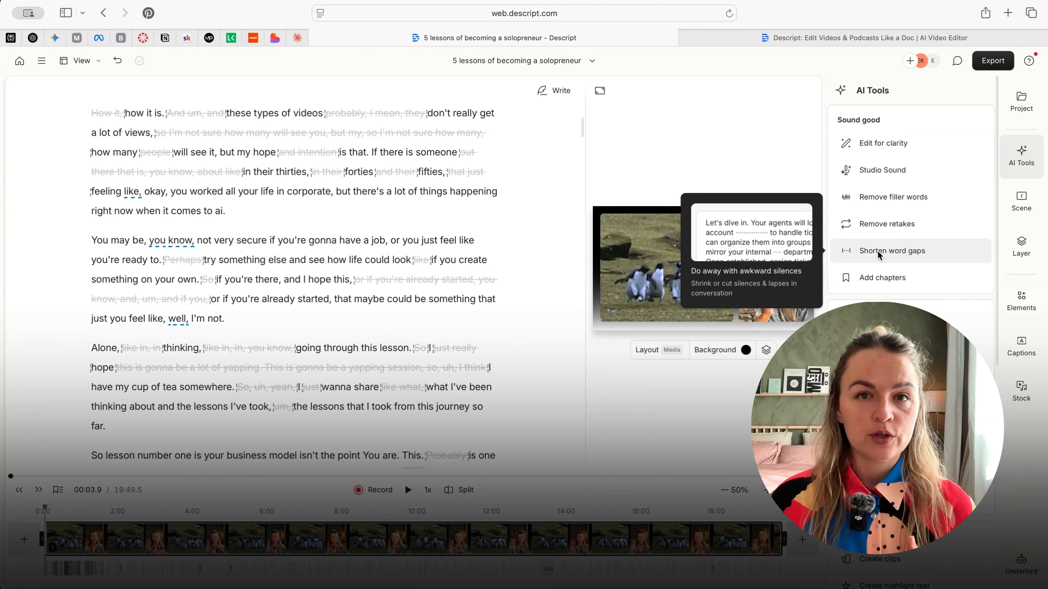
pyautogui.click(883, 253)
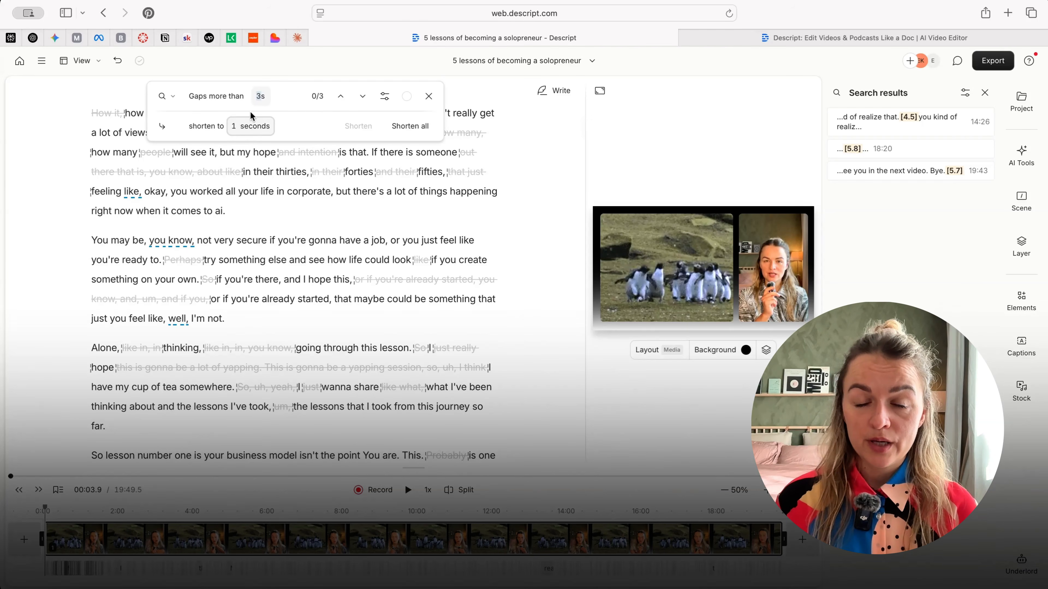
pyautogui.click(422, 128)
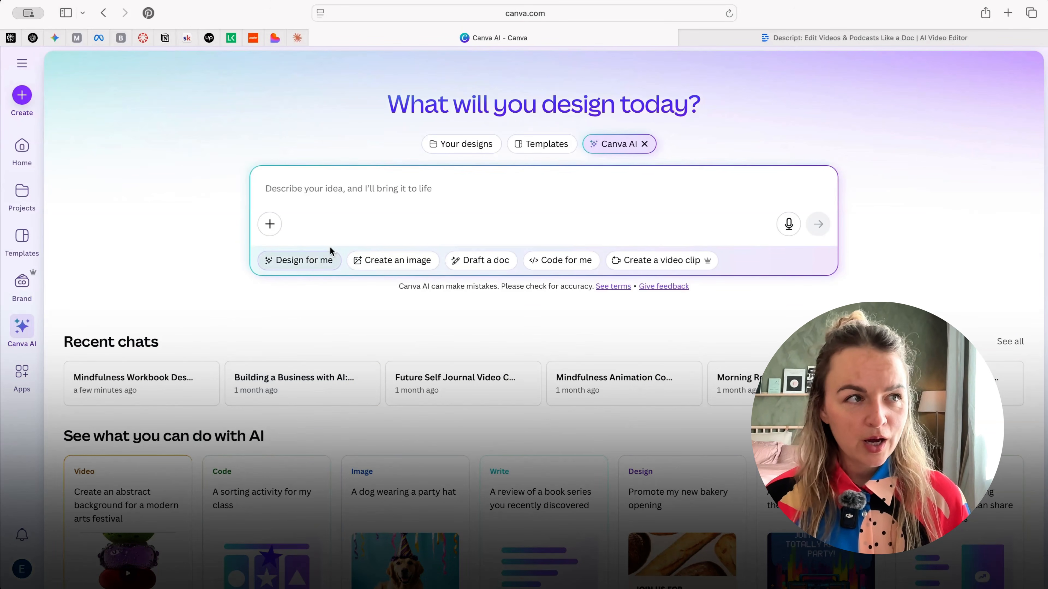
# Step: In Canva AI, submit the prompt "mindfulness workbook" to generate a design
pyautogui.click(342, 192)
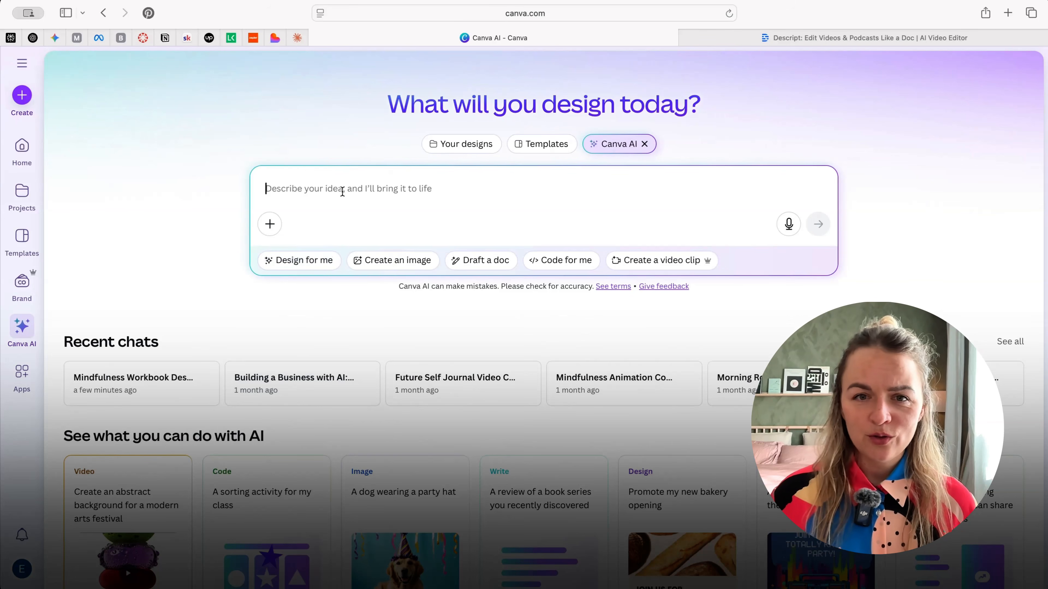
pyautogui.write('m')
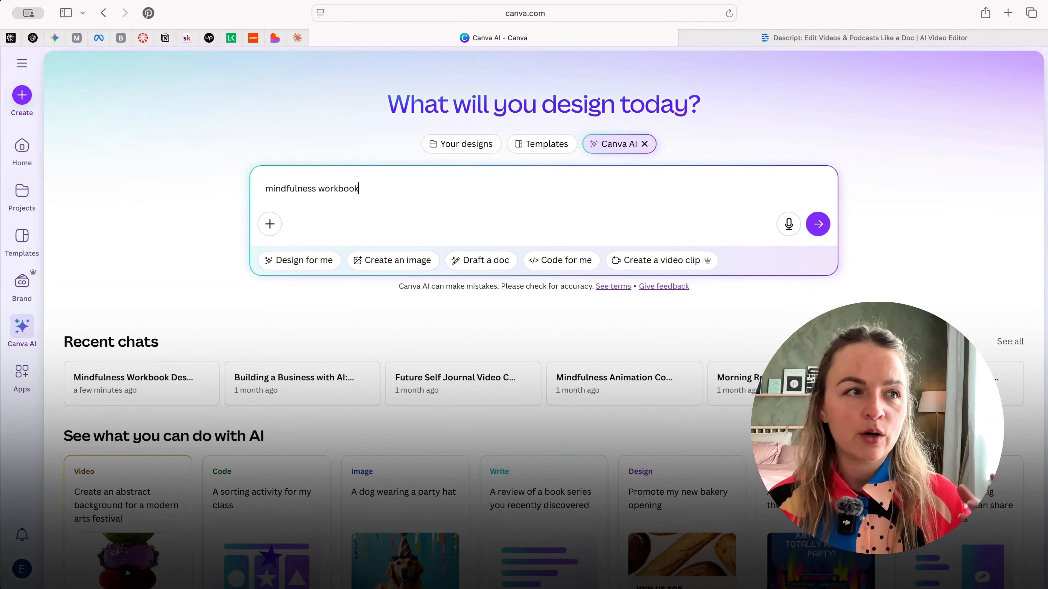
pyautogui.write('indfulness workbook')
pyautogui.press('Return')
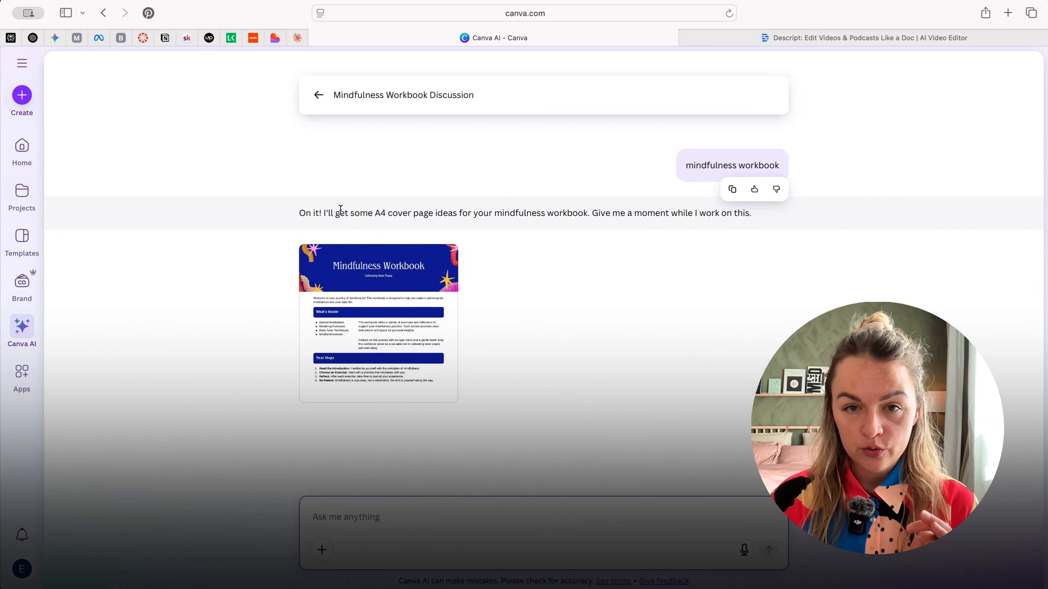
# Step: Return to Canva AI's start page, choose Create a video clip, and look through the example video prompts
pyautogui.click(318, 95)
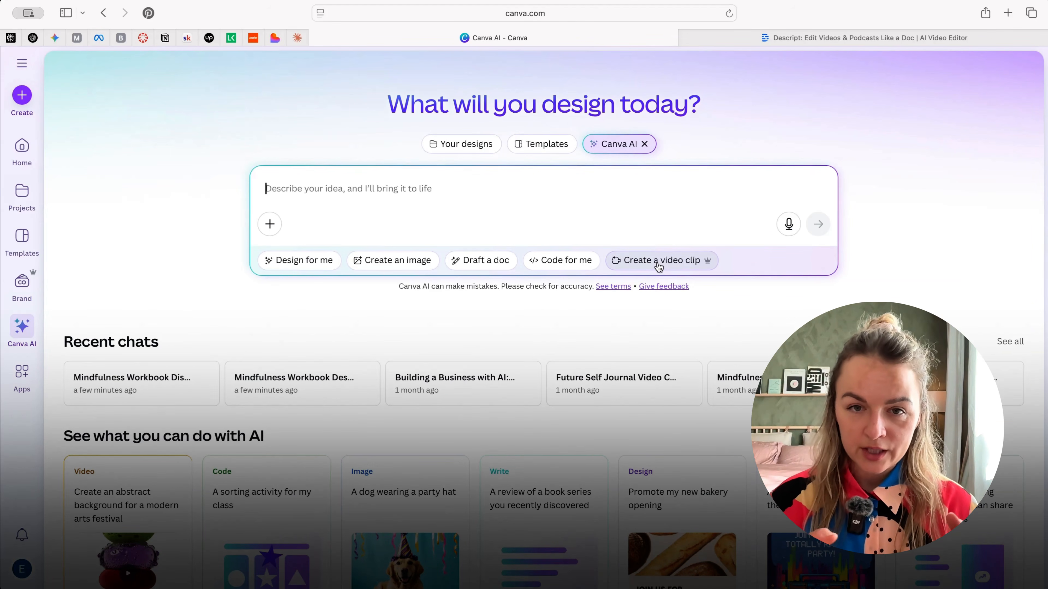
pyautogui.click(674, 264)
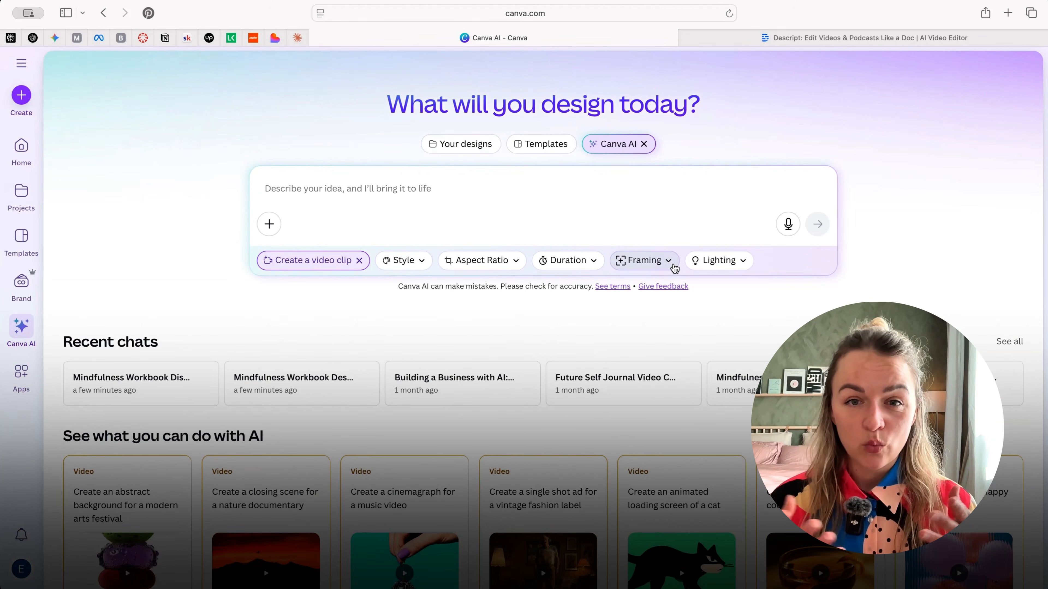
pyautogui.scroll(-6, 495, 455)
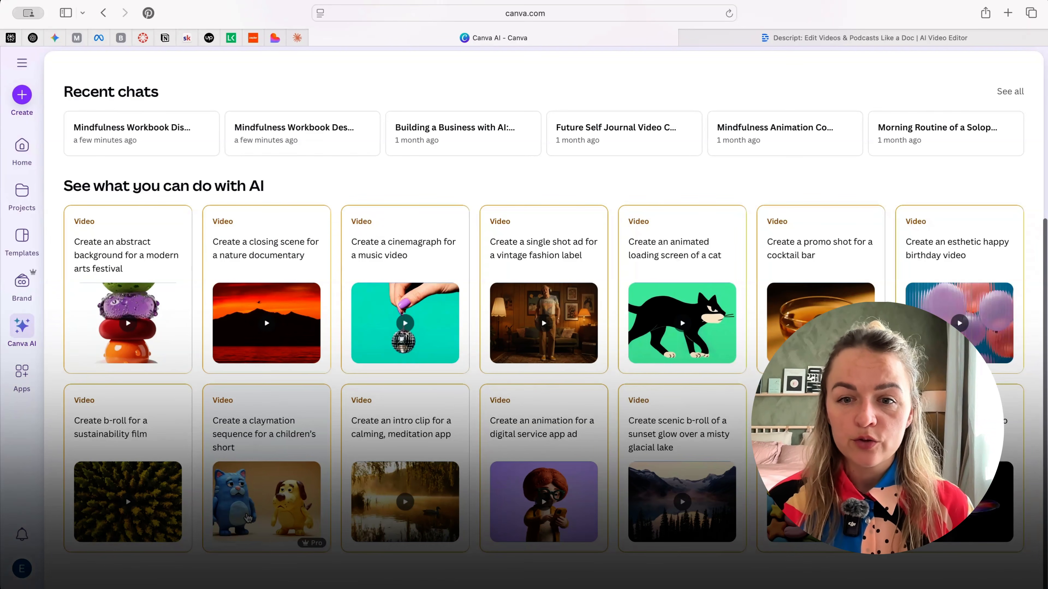
pyautogui.scroll(6, 293, 439)
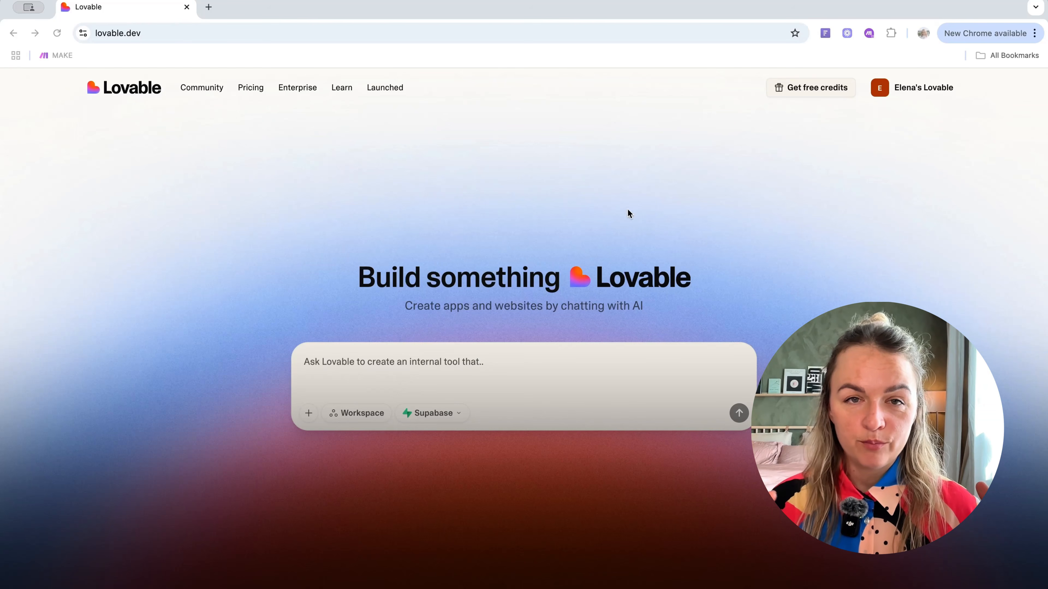
# Step: Open the crumb-chronicle-keeper project from the Lovable workspace, launch its preview in a separate tab, and look through the app page
pyautogui.scroll(-10, 397, 357)
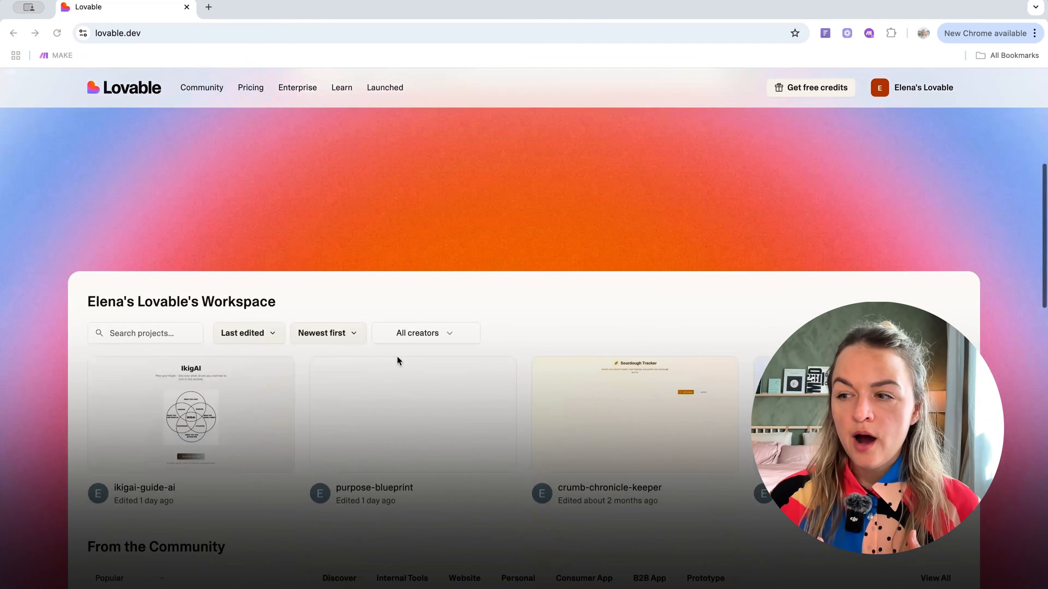
pyautogui.scroll(5, 397, 357)
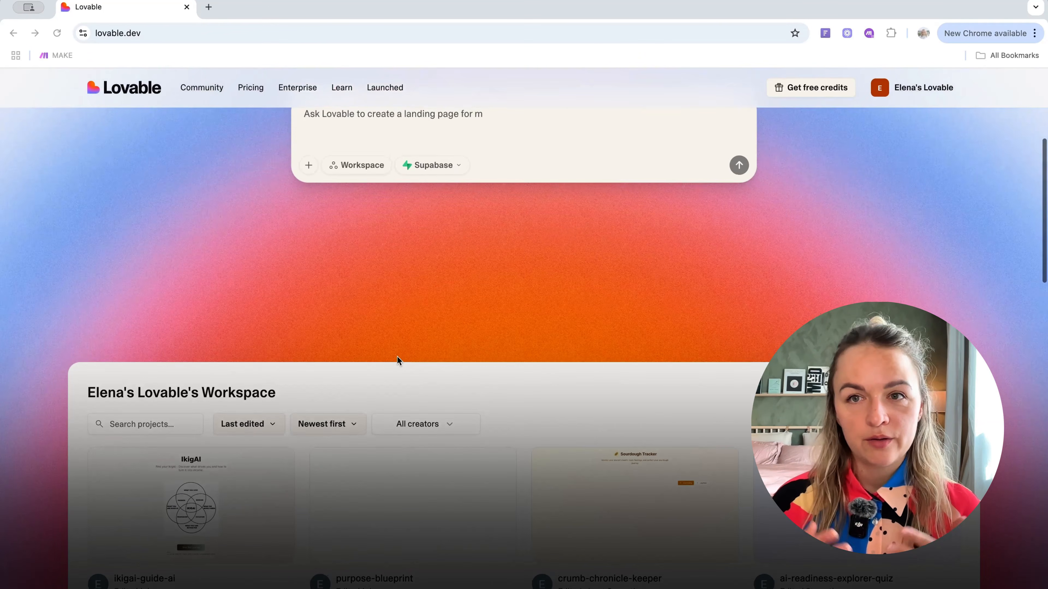
pyautogui.scroll(4, 398, 360)
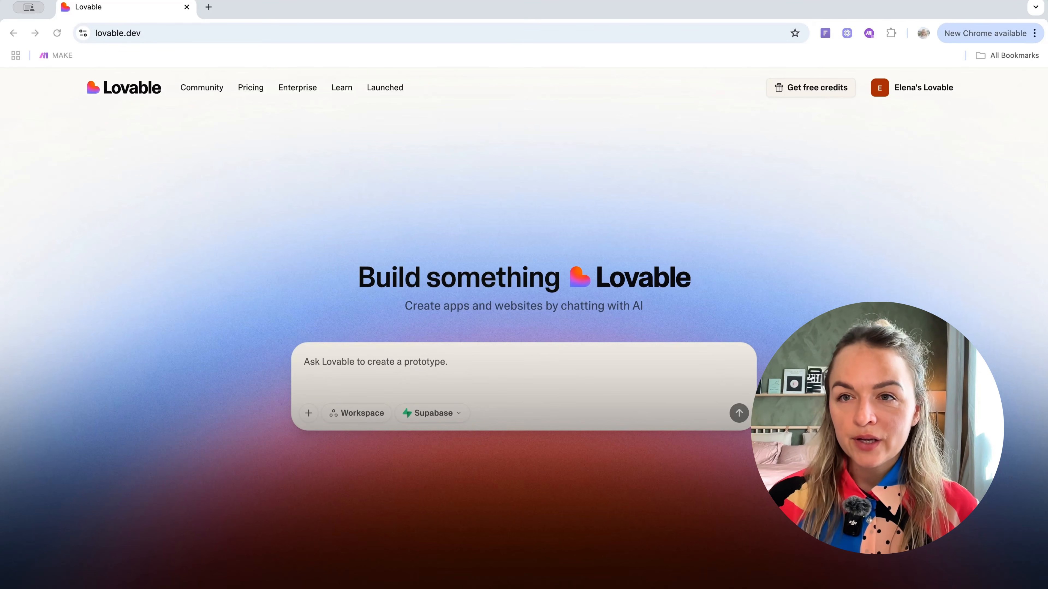
pyautogui.scroll(-7, 524, 331)
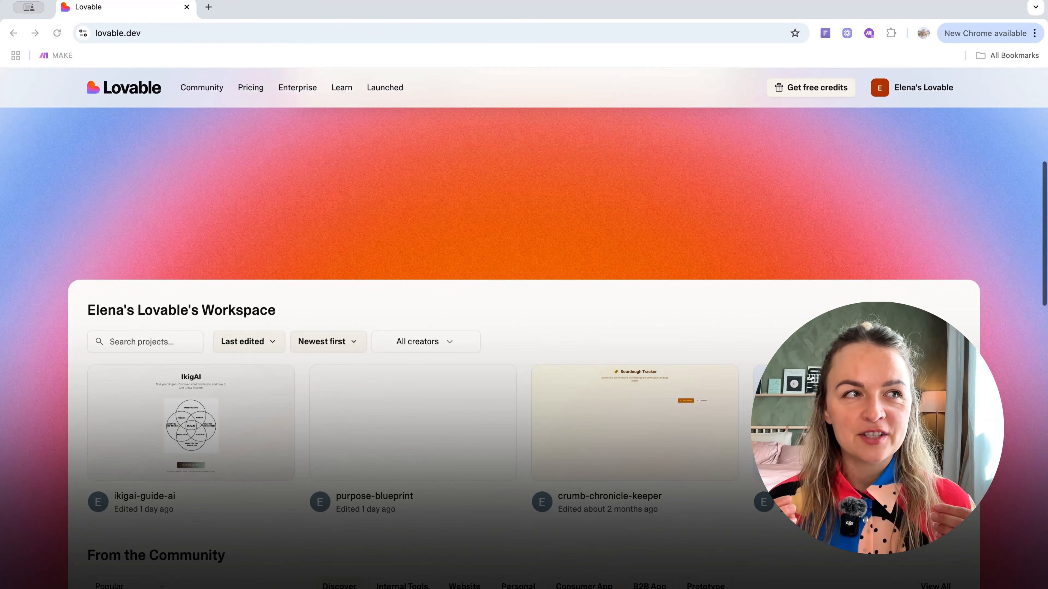
pyautogui.rightClick(601, 438)
pyautogui.press('Escape')
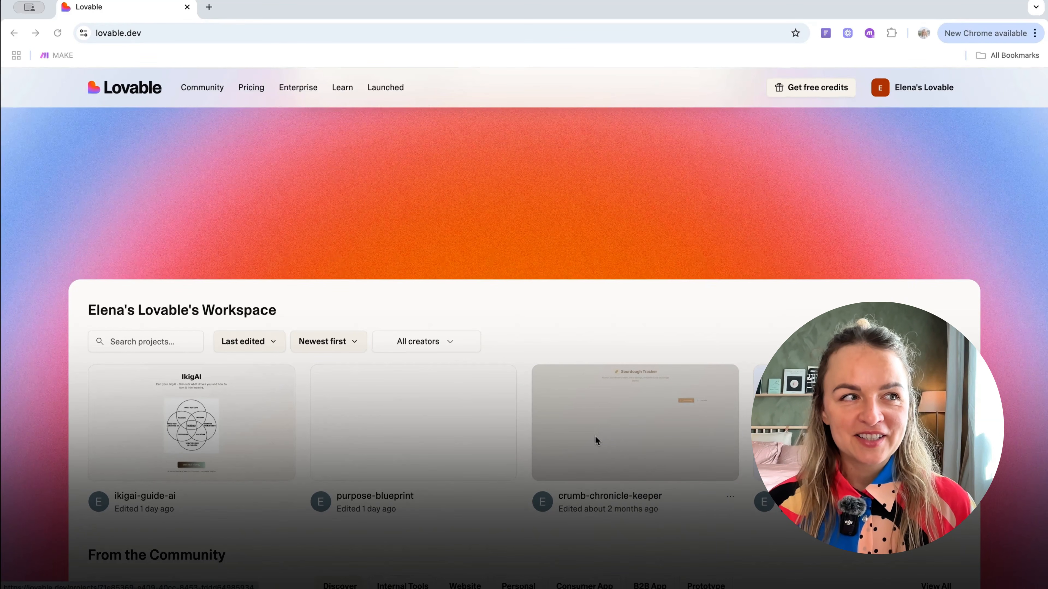
pyautogui.click(630, 437)
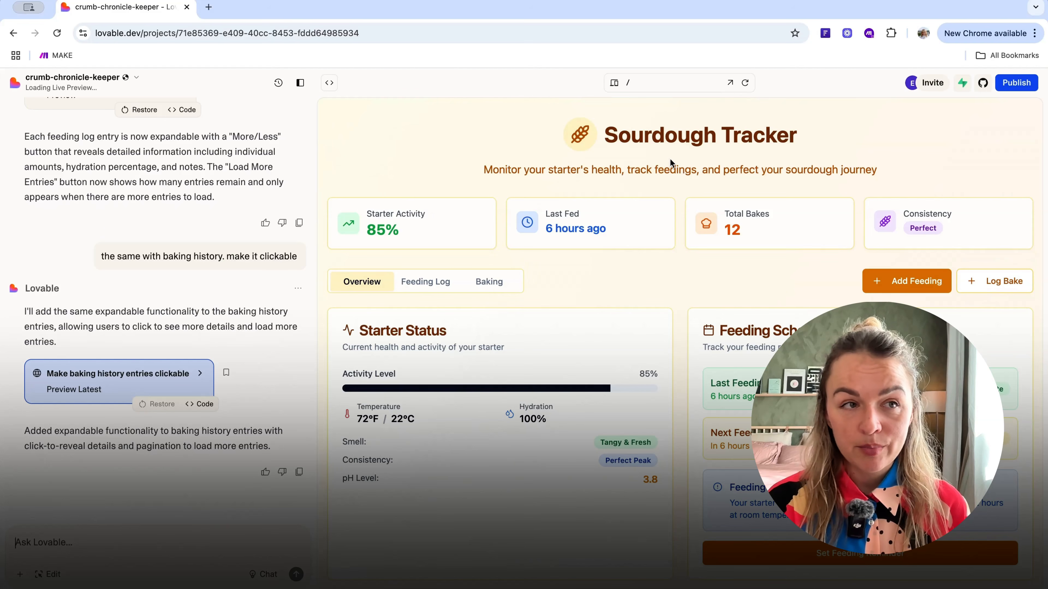
pyautogui.click(729, 83)
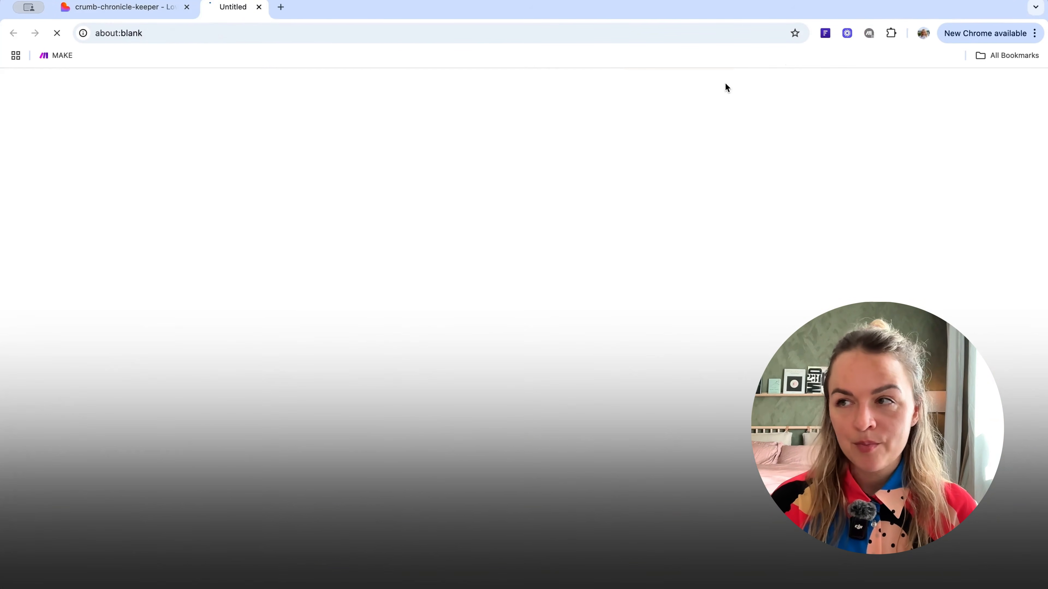
pyautogui.scroll(-20, 313, 349)
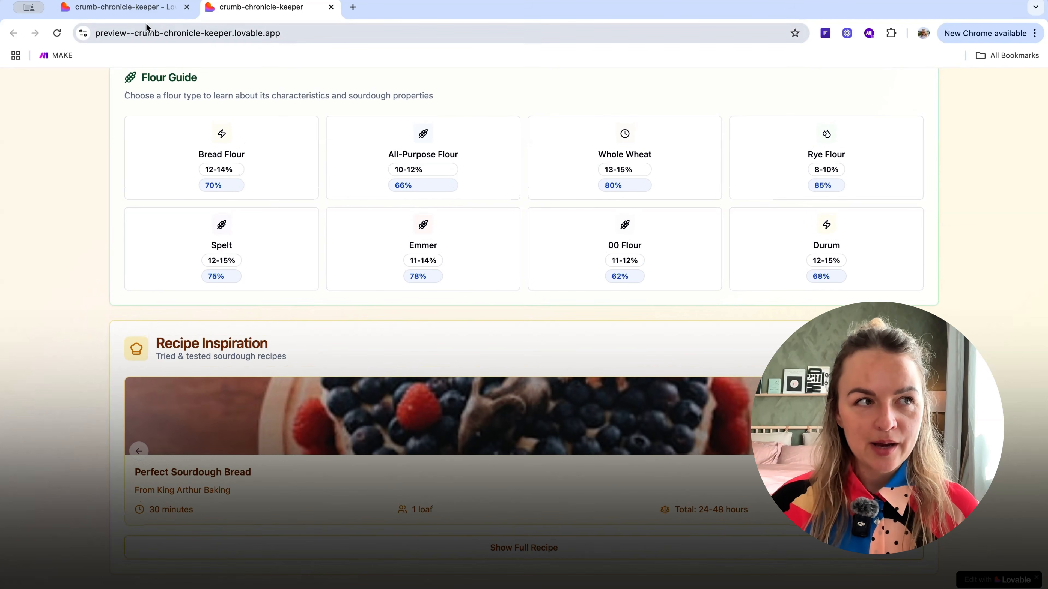
# Step: Go back to the Lovable workspace, open the ai-readiness-explorer-quiz project, and launch its preview in a separate tab
pyautogui.click(118, 8)
pyautogui.click(13, 35)
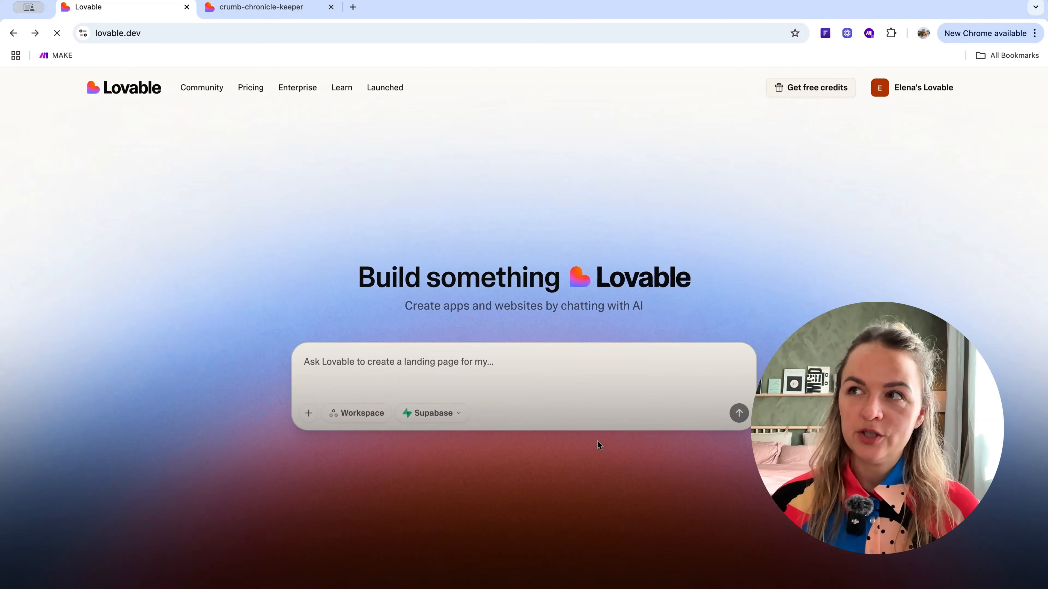
pyautogui.scroll(-5, 594, 446)
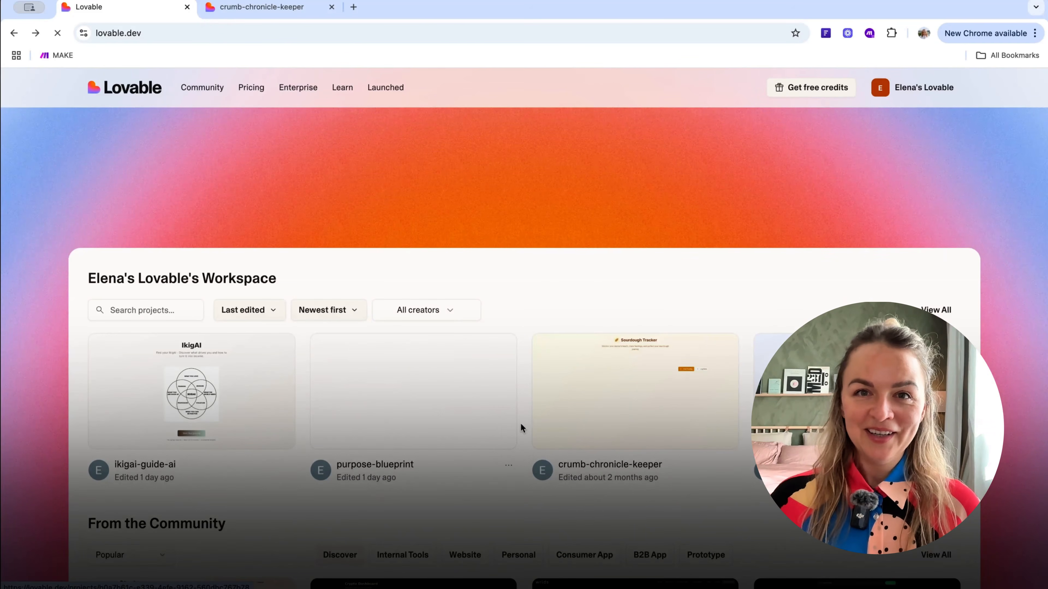
pyautogui.click(825, 397)
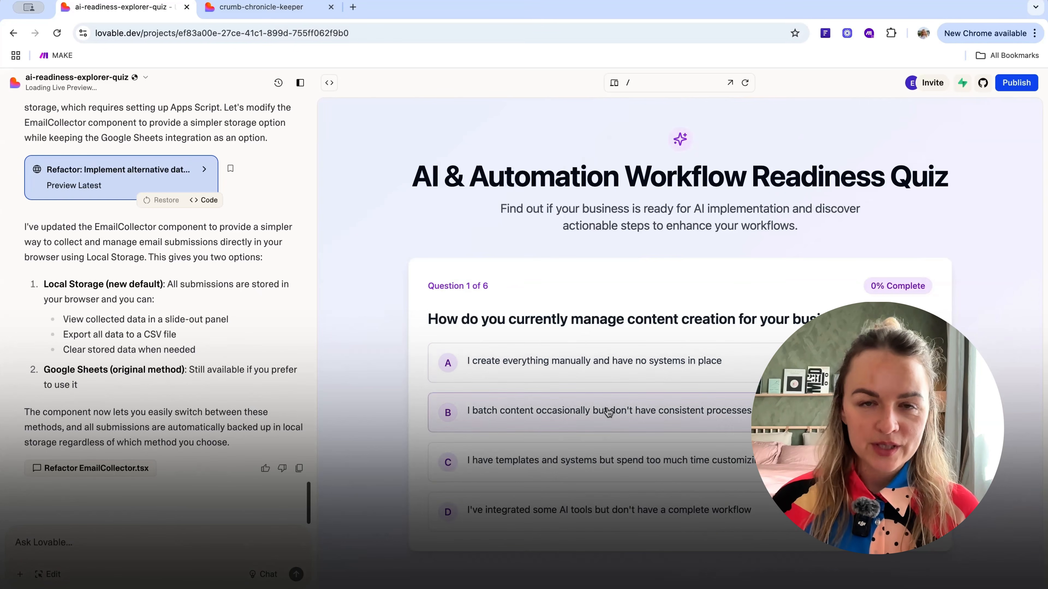
pyautogui.click(731, 83)
pyautogui.scroll(-2, 274, 289)
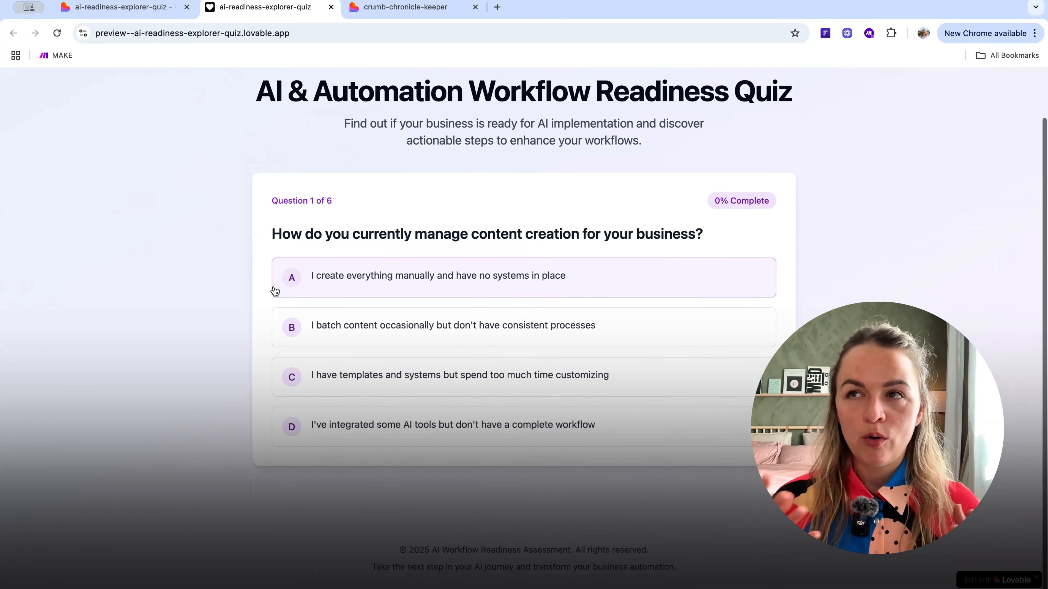
pyautogui.scroll(2, 555, 449)
# Step: Answer all six questions of the readiness quiz, look over the results page down to the contact form, and restart the quiz
pyautogui.click(610, 436)
pyautogui.click(471, 396)
pyautogui.click(470, 394)
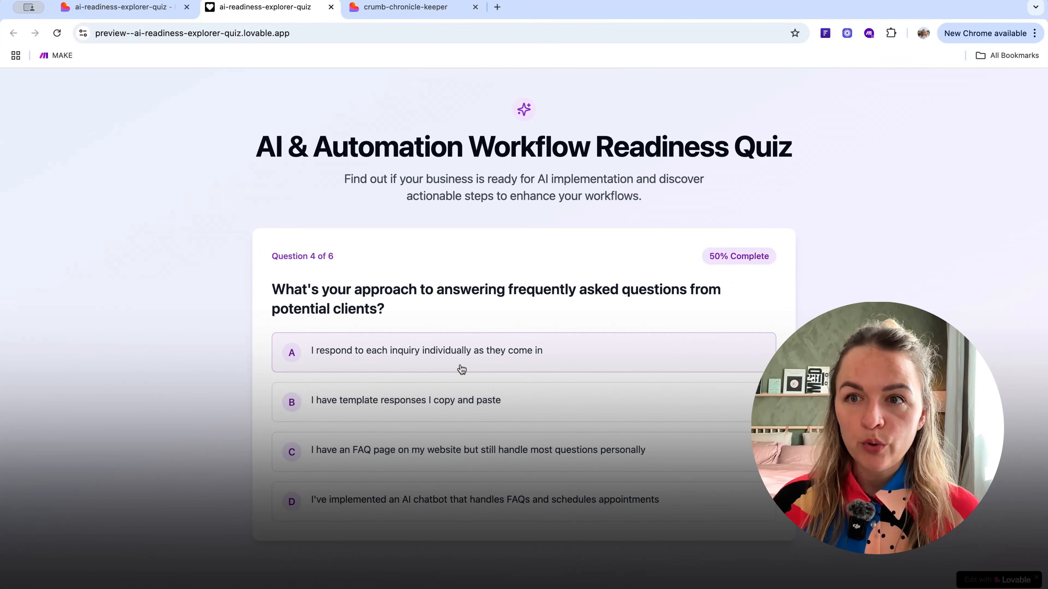
pyautogui.click(462, 367)
pyautogui.click(473, 447)
pyautogui.click(477, 484)
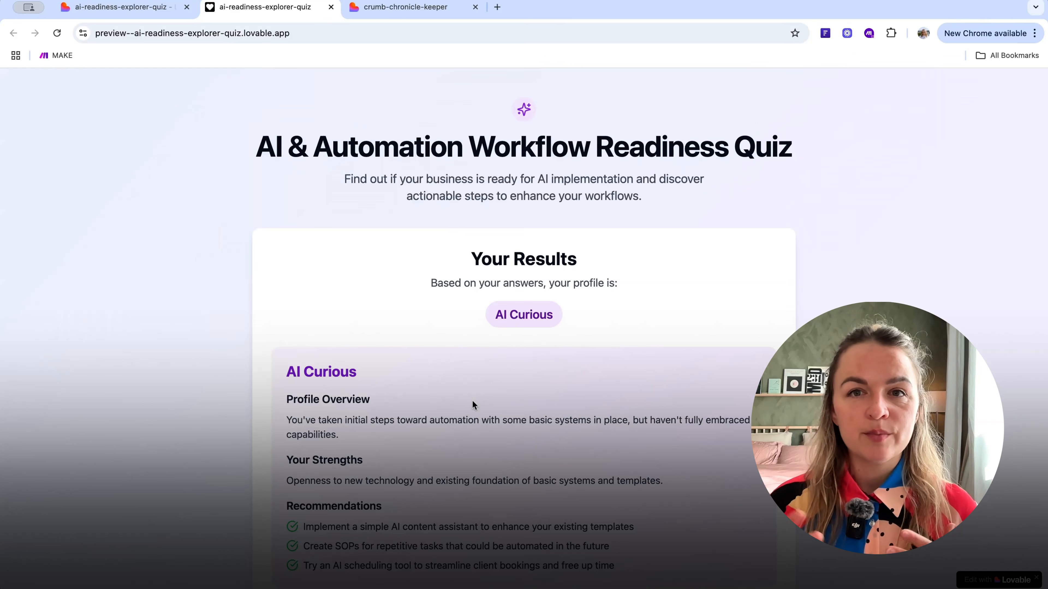
pyautogui.scroll(-10, 351, 297)
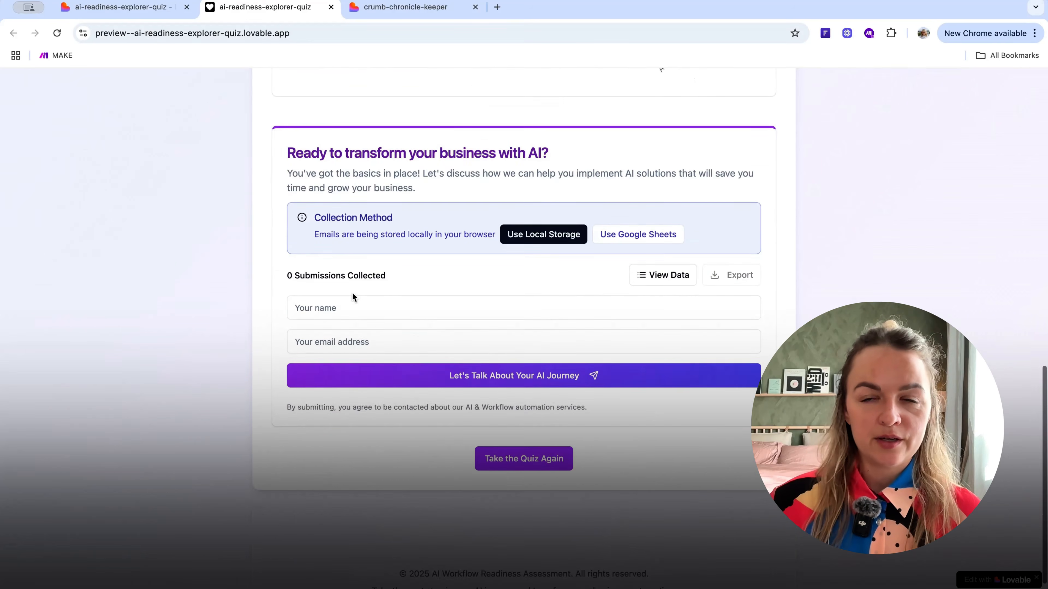
pyautogui.click(526, 432)
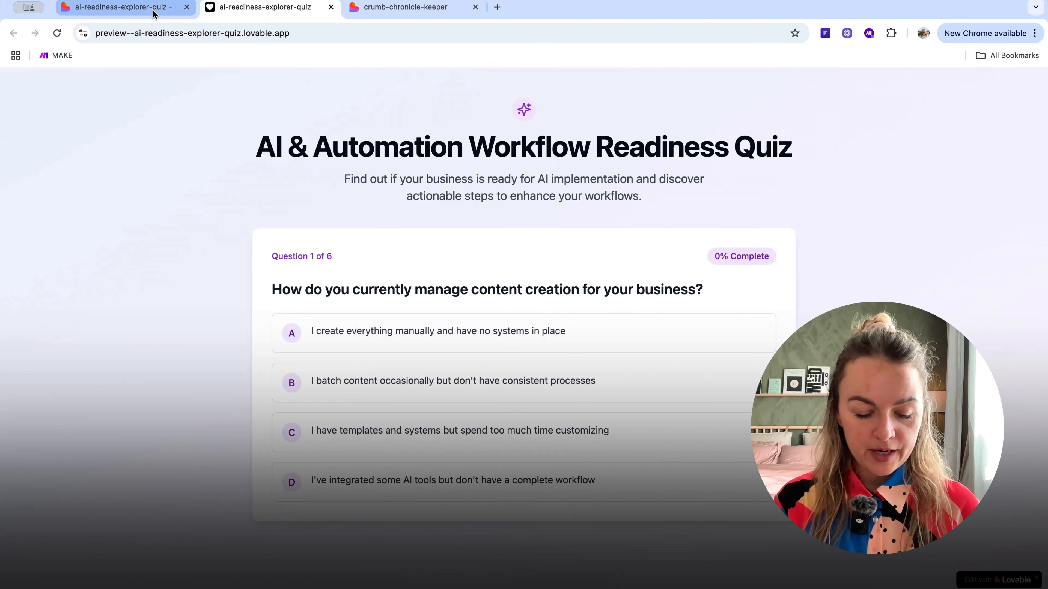
# Step: Go back to the Lovable workspace, open the ikigai-guide-ai project, and launch its preview in a separate tab
pyautogui.click(86, 14)
pyautogui.click(13, 33)
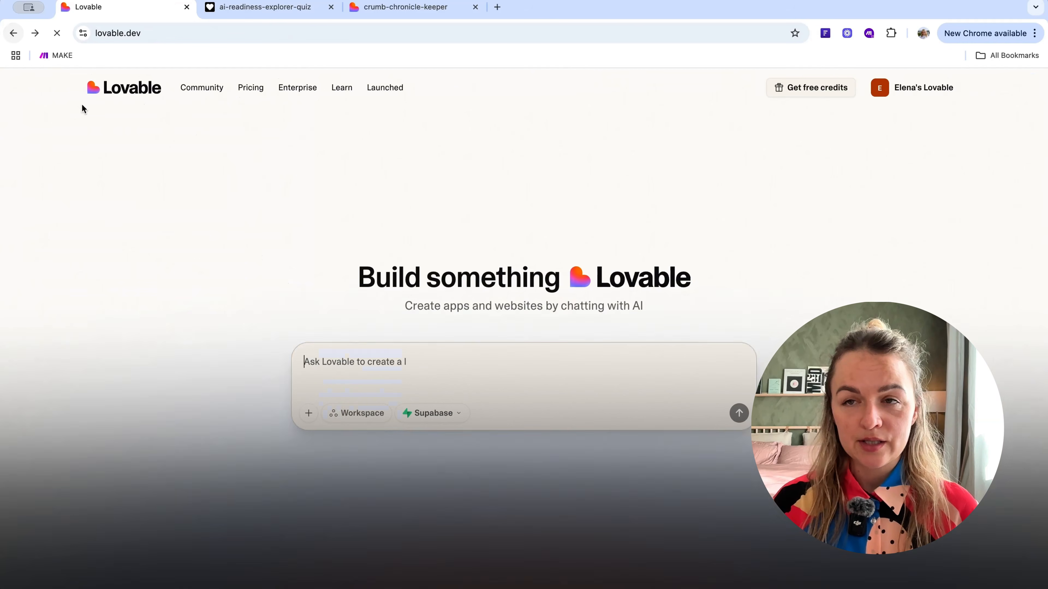
pyautogui.scroll(-7, 354, 379)
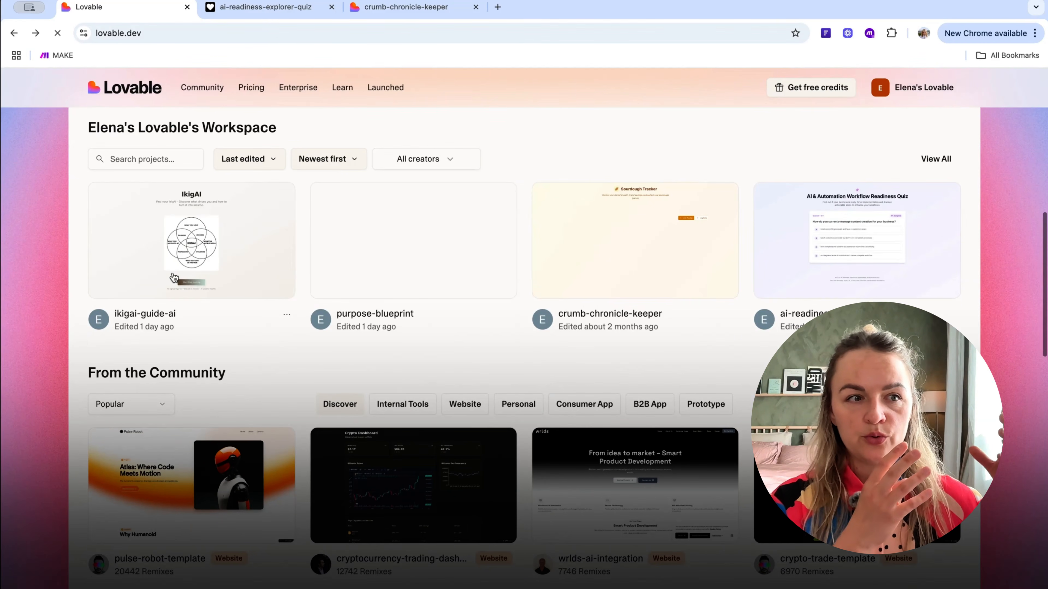
pyautogui.click(195, 259)
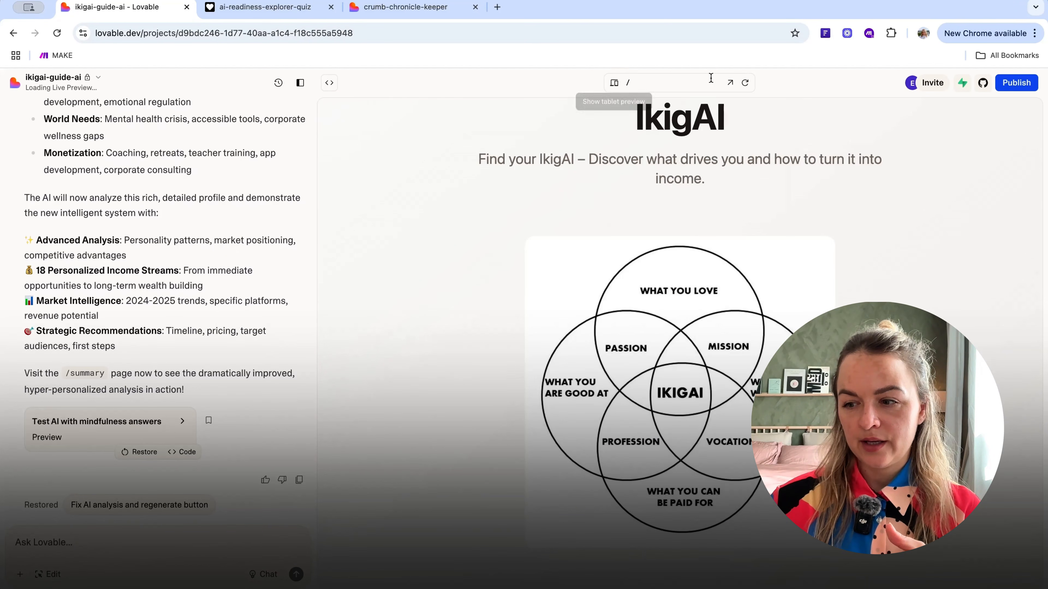
pyautogui.click(730, 83)
pyautogui.scroll(-1, 487, 379)
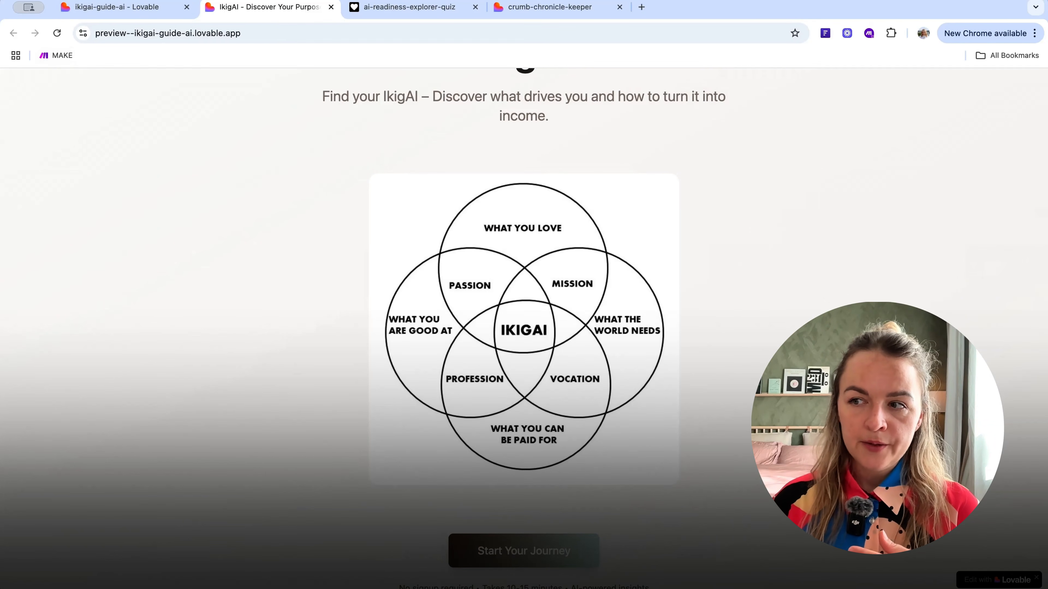
# Step: Return to the ikigai-guide-ai project, switch to its code view, and open supabase/config.toml and src/App.tsx
pyautogui.click(137, 2)
pyautogui.scroll(15, 115, 400)
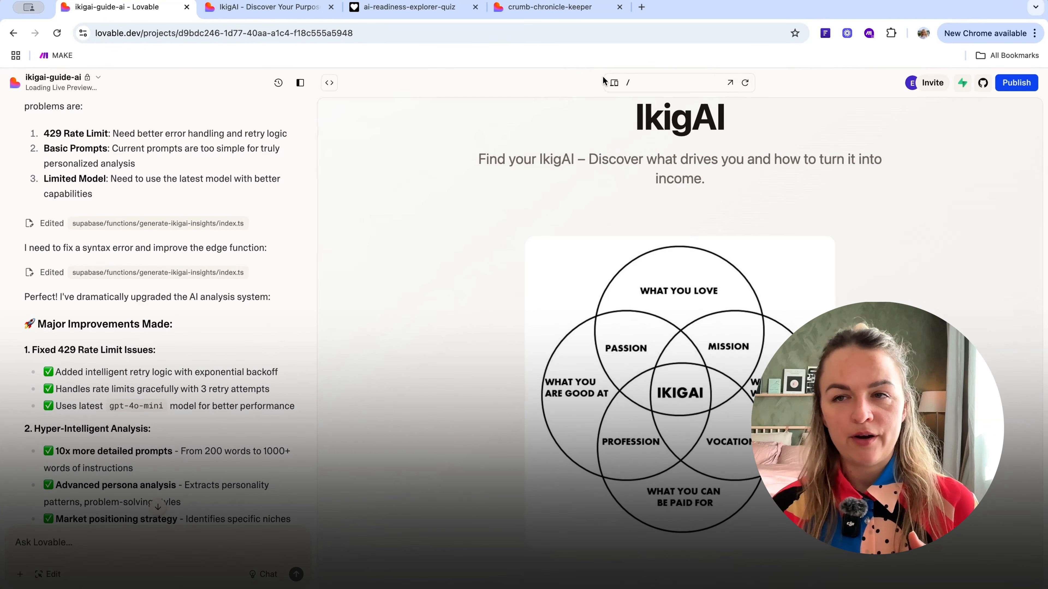
pyautogui.click(329, 84)
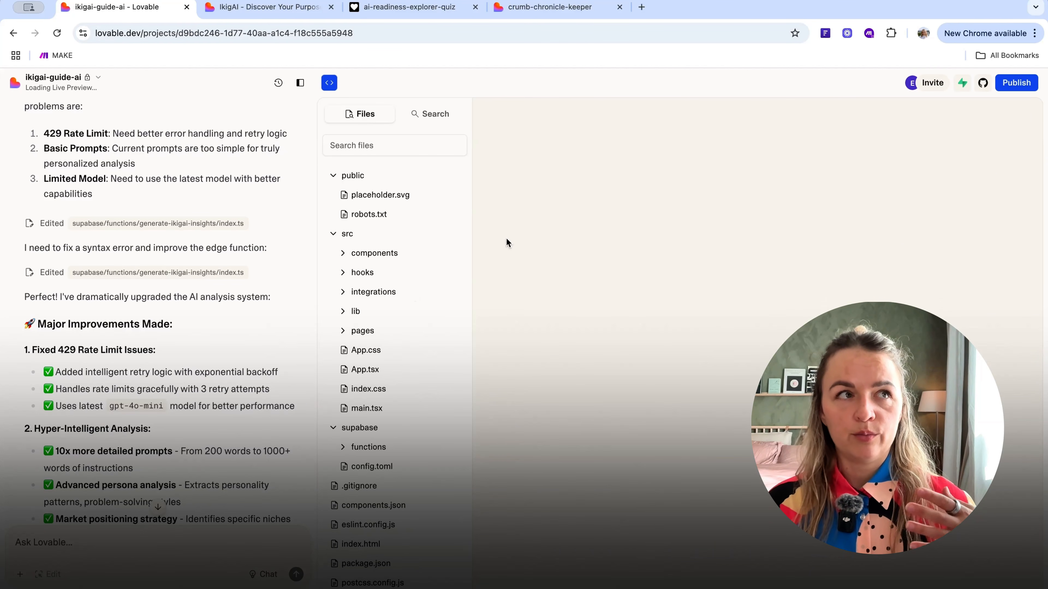
pyautogui.scroll(-4, 409, 271)
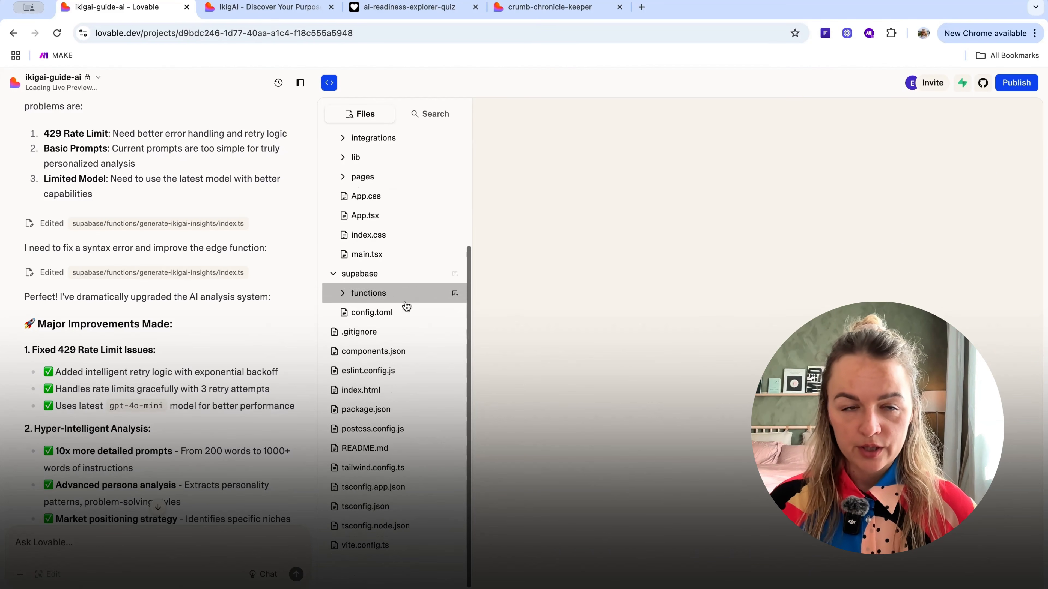
pyautogui.click(406, 310)
pyautogui.click(406, 219)
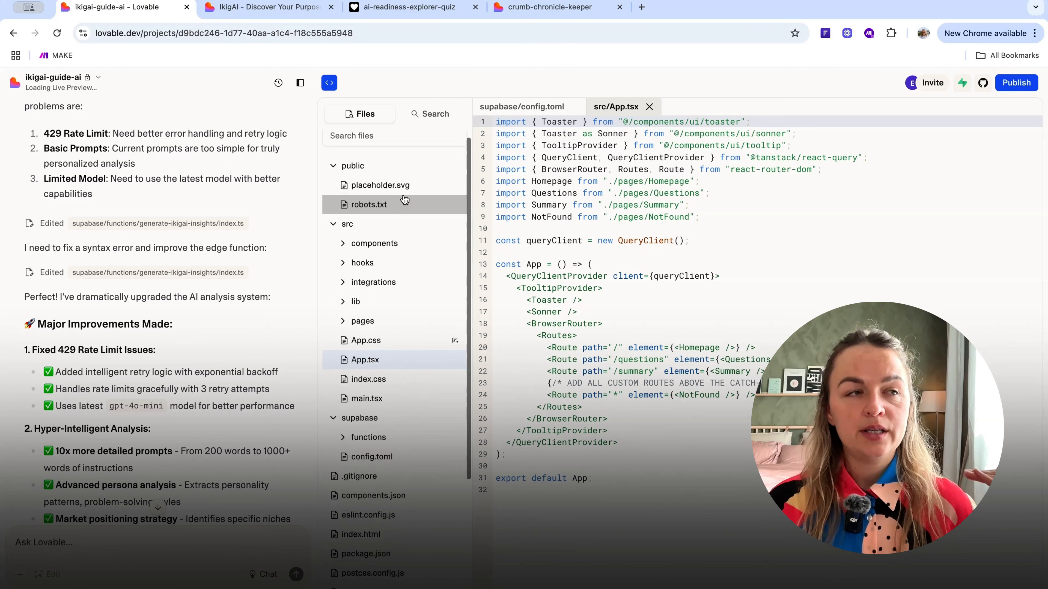